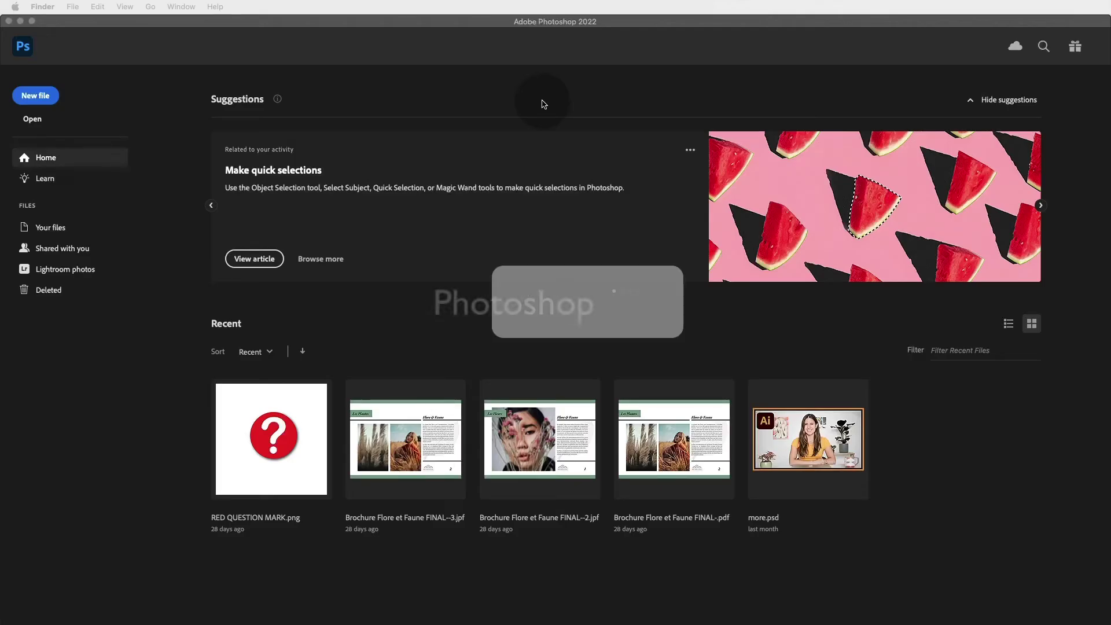
Open the desktop folder "3. Selections & Masks" in Finder
left_click(20, 21)
left_click(70, 64)
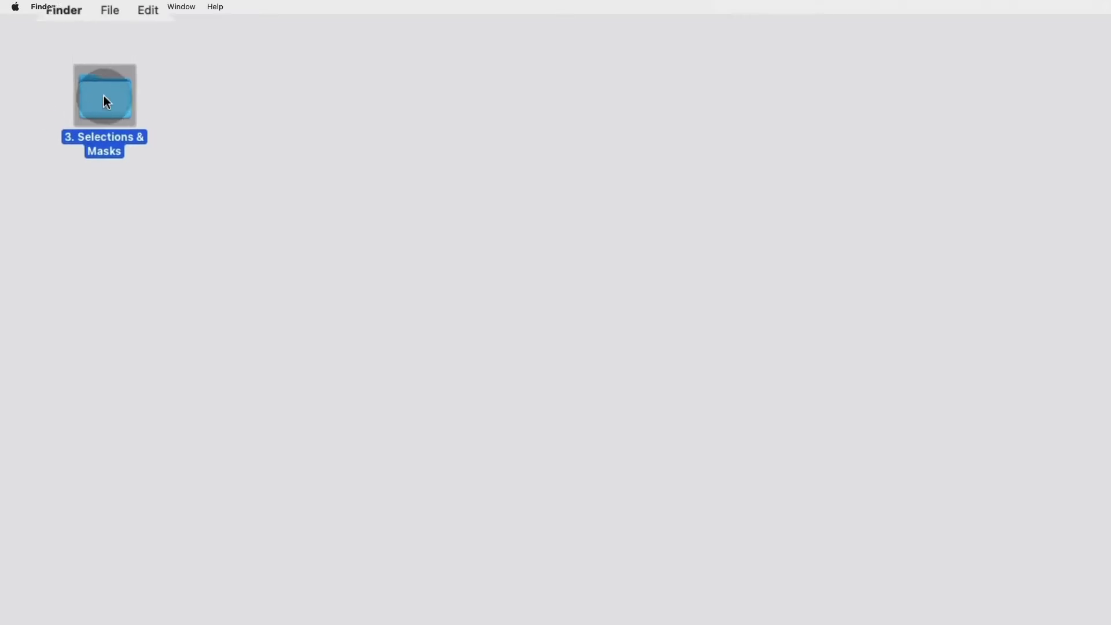
double_click(78, 68)
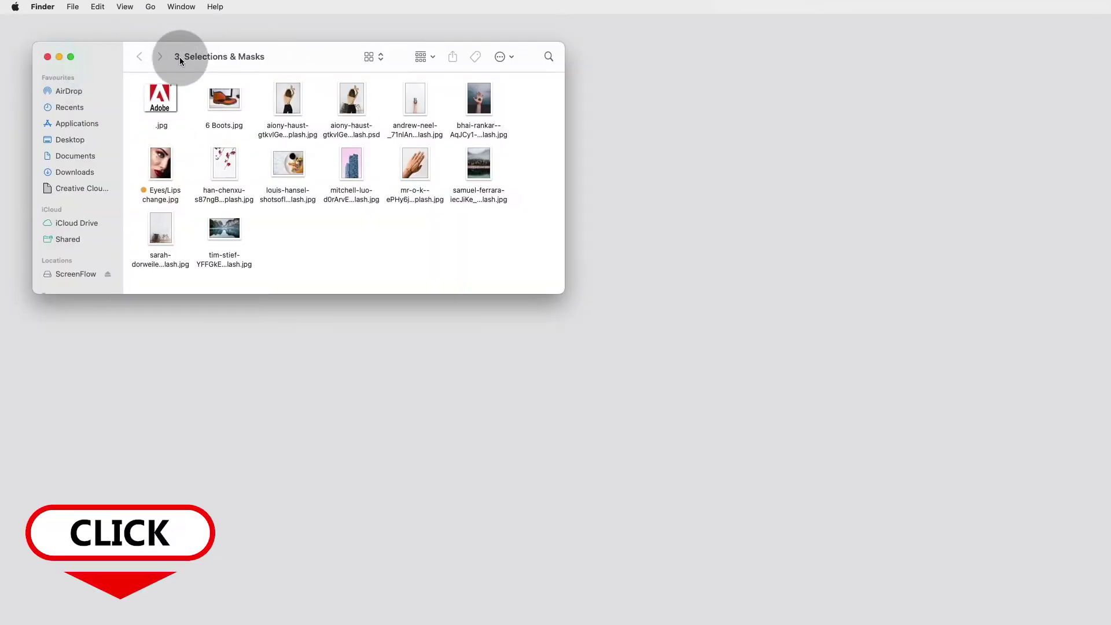
mouse_move(180, 57)
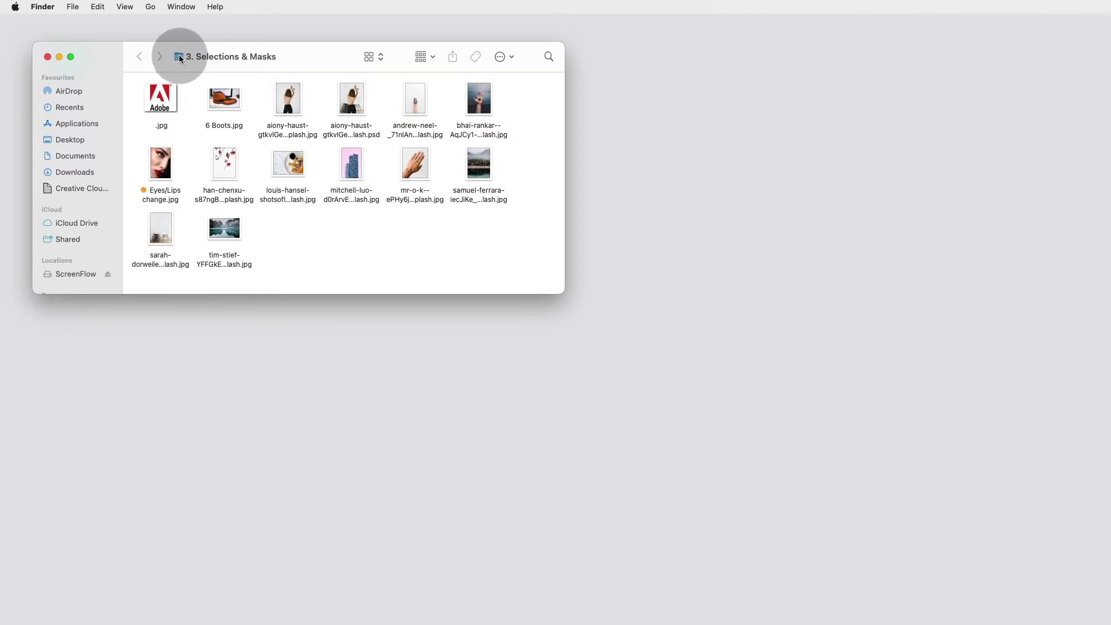
Preview the photo of a hand holding a metal cup and the photo of towers against a pink sky
left_click(232, 95)
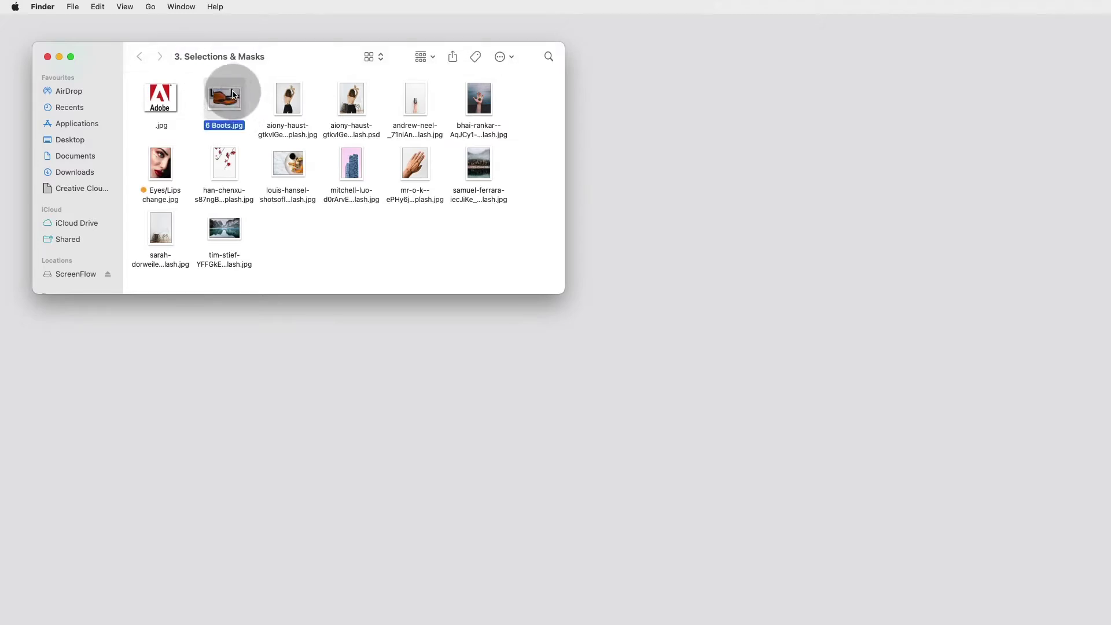
left_click(417, 102)
key("space")
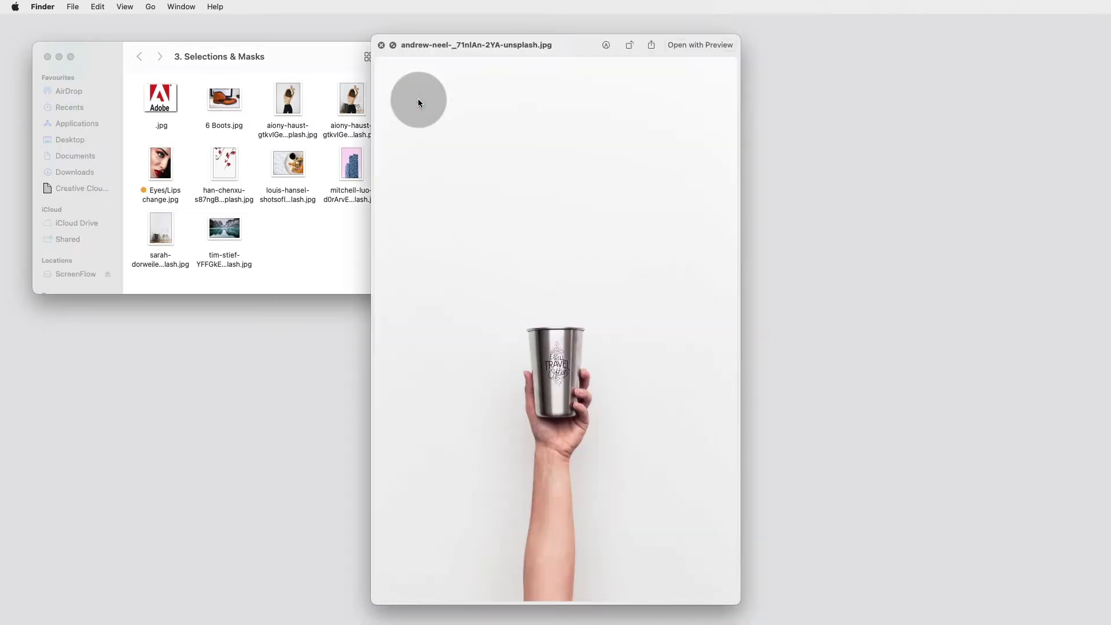
left_click(381, 45)
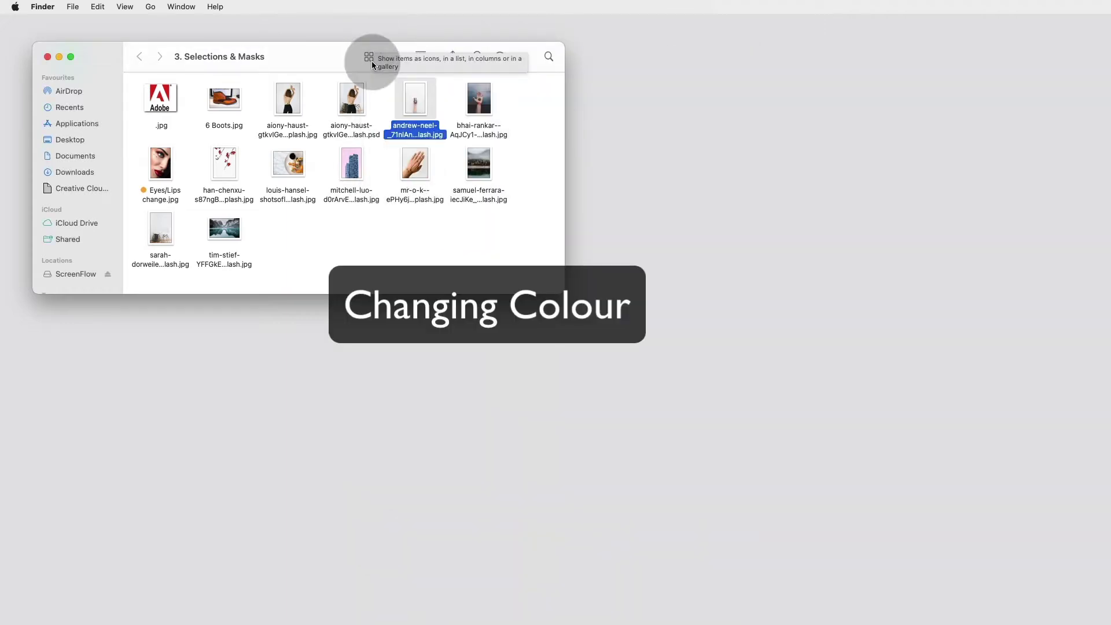
left_click(359, 158)
key("space")
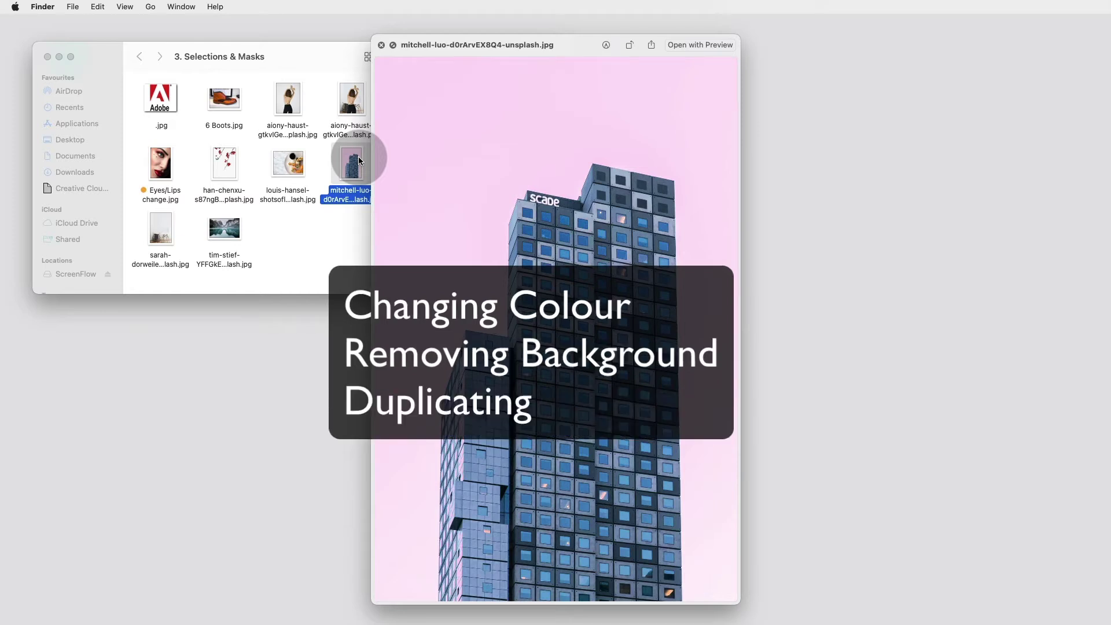
left_click(382, 45)
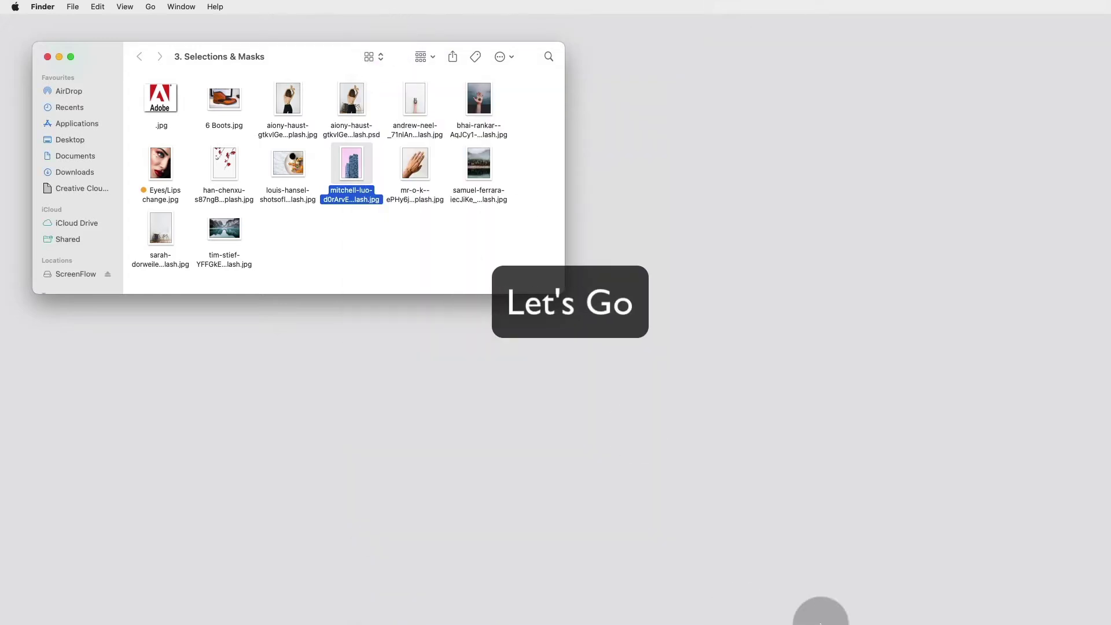
Switch to Photoshop and open the pink-sky tower photo from the "3. Selections & Masks" folder on the Desktop
left_click(845, 602)
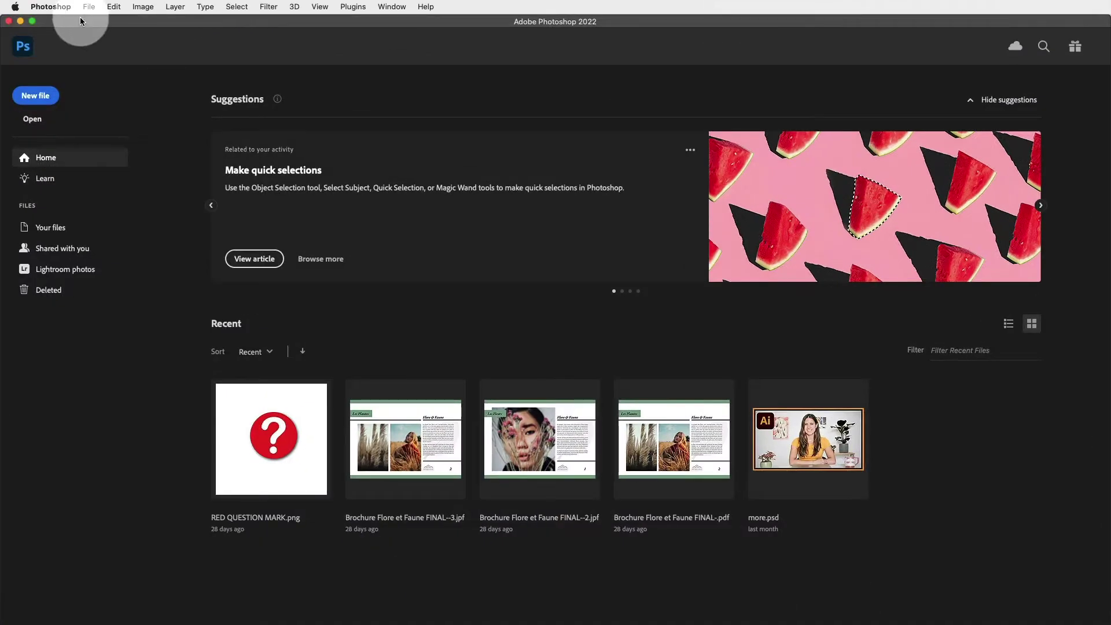
left_click(85, 7)
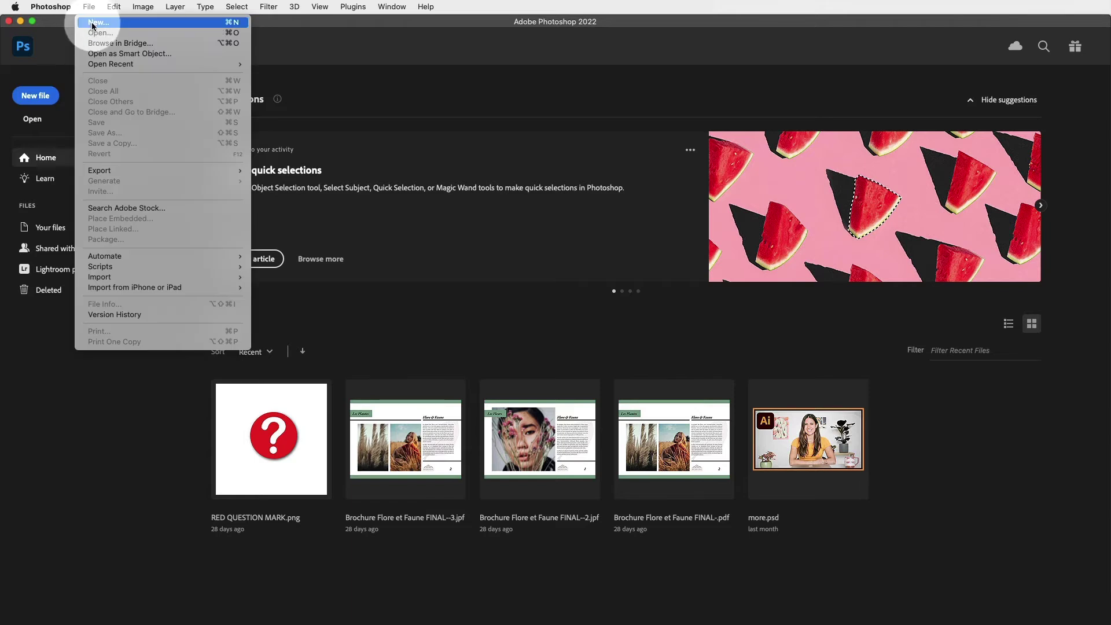
left_click(35, 150)
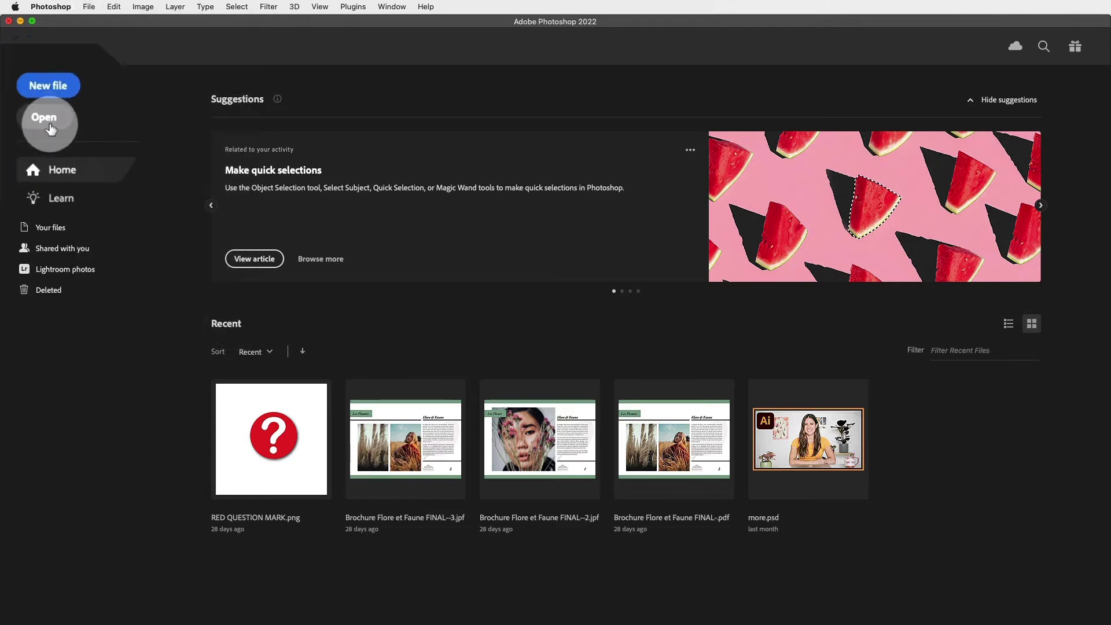
left_click(34, 119)
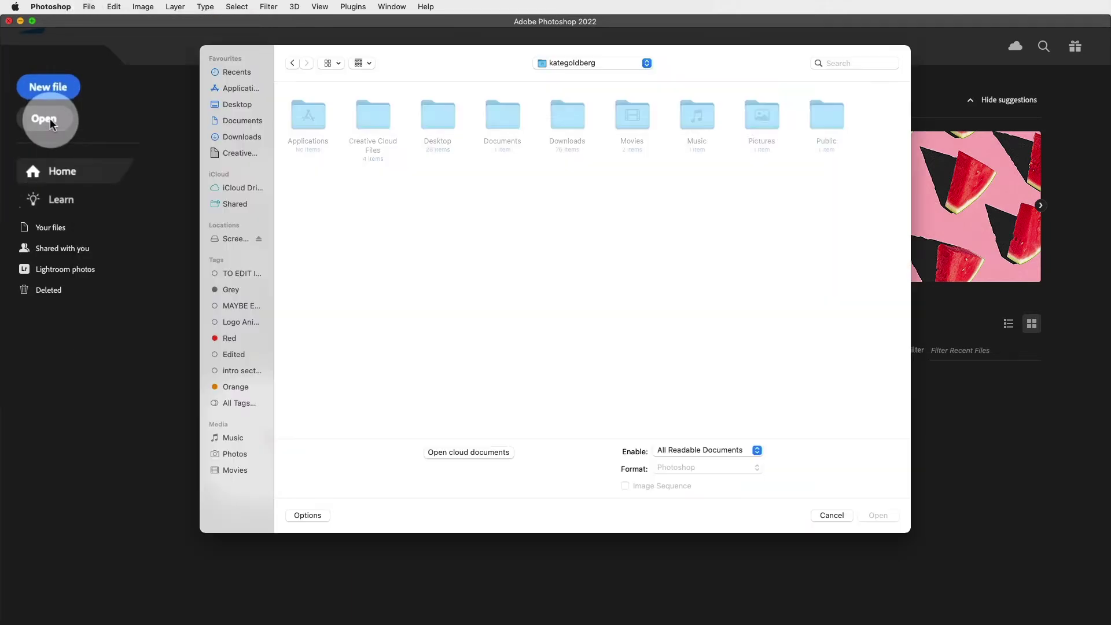
left_click(251, 105)
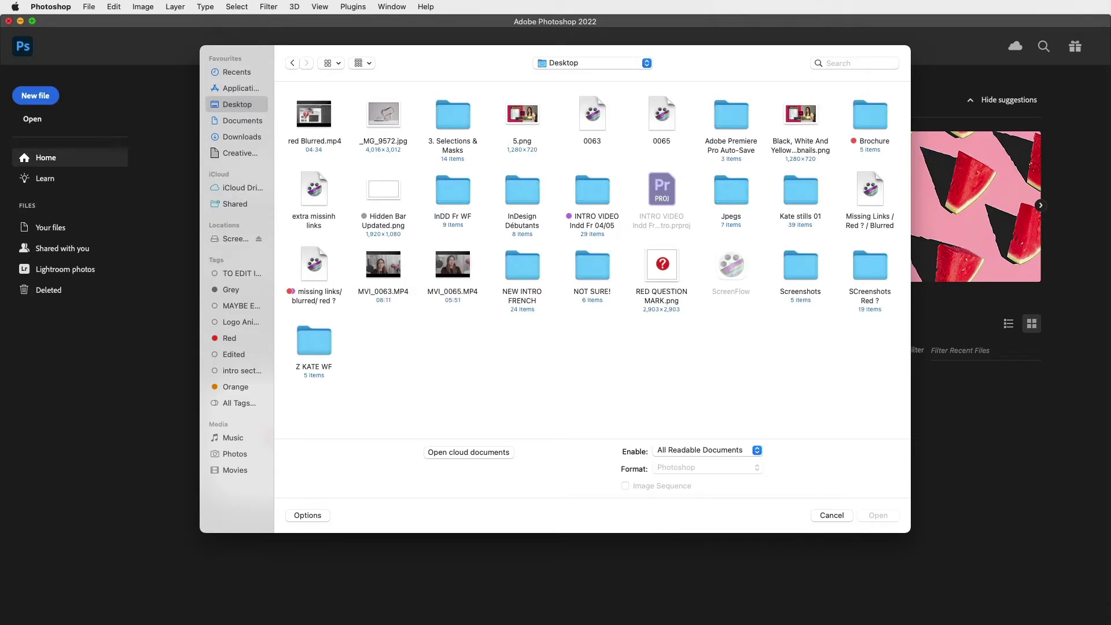
double_click(454, 114)
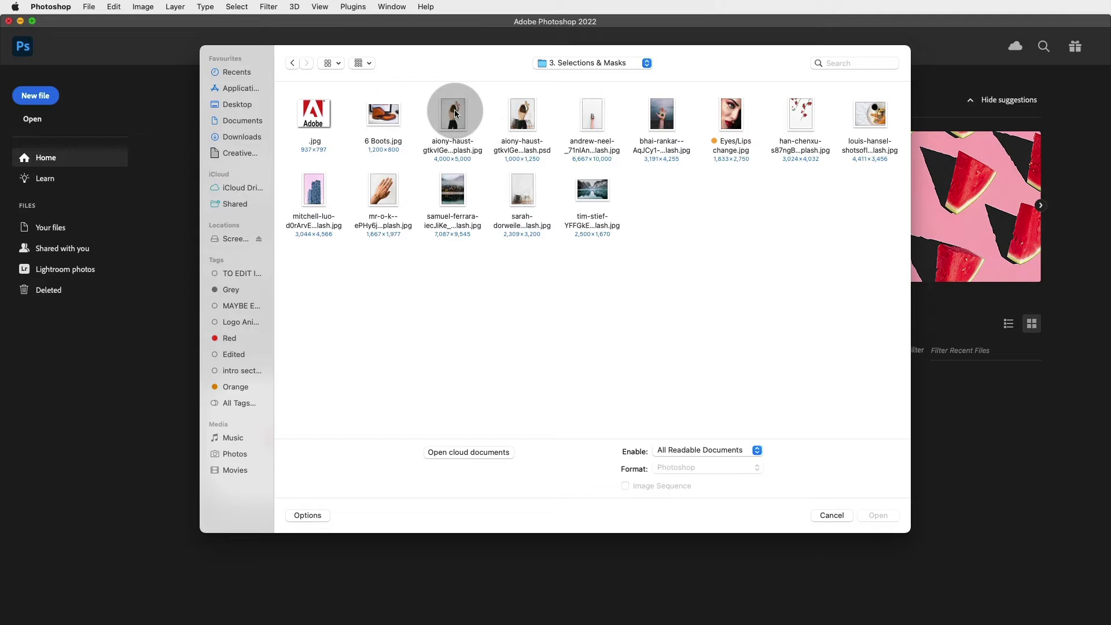
left_click(352, 213)
left_click(320, 195)
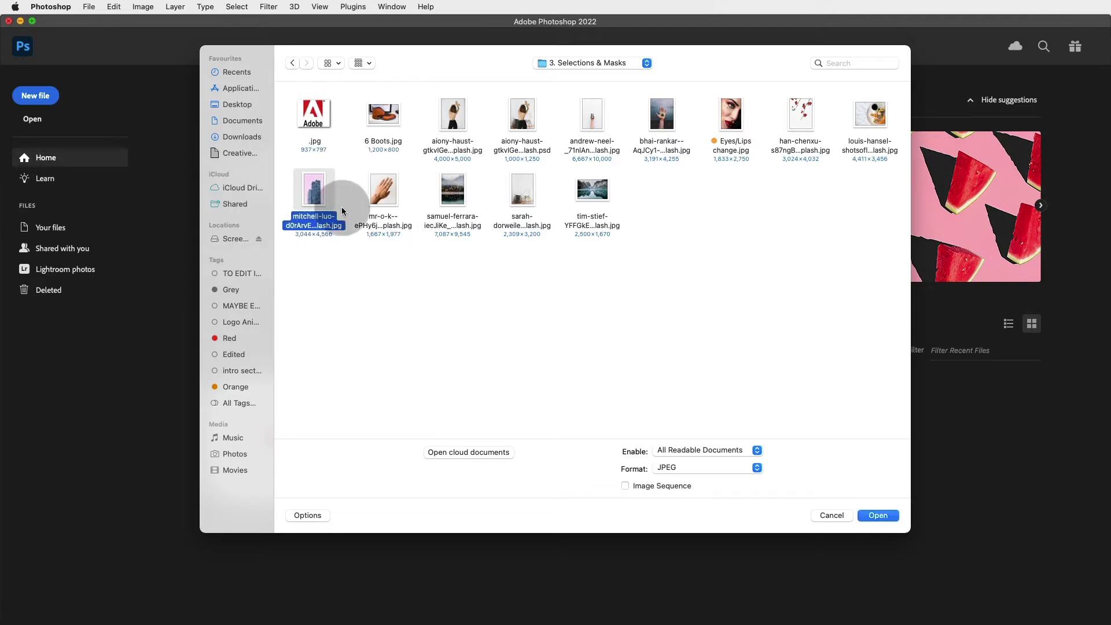
left_click(862, 521)
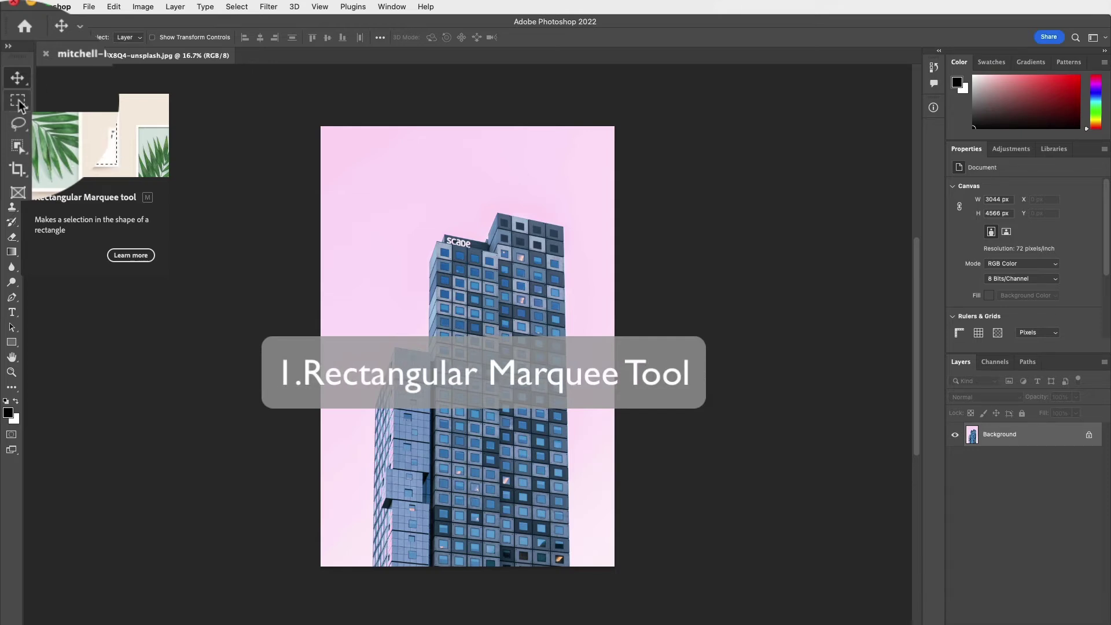
Draw a rectangular marquee around both towers, and replace it with a smaller one over the sky beside the tall tower's roof
left_click(20, 103)
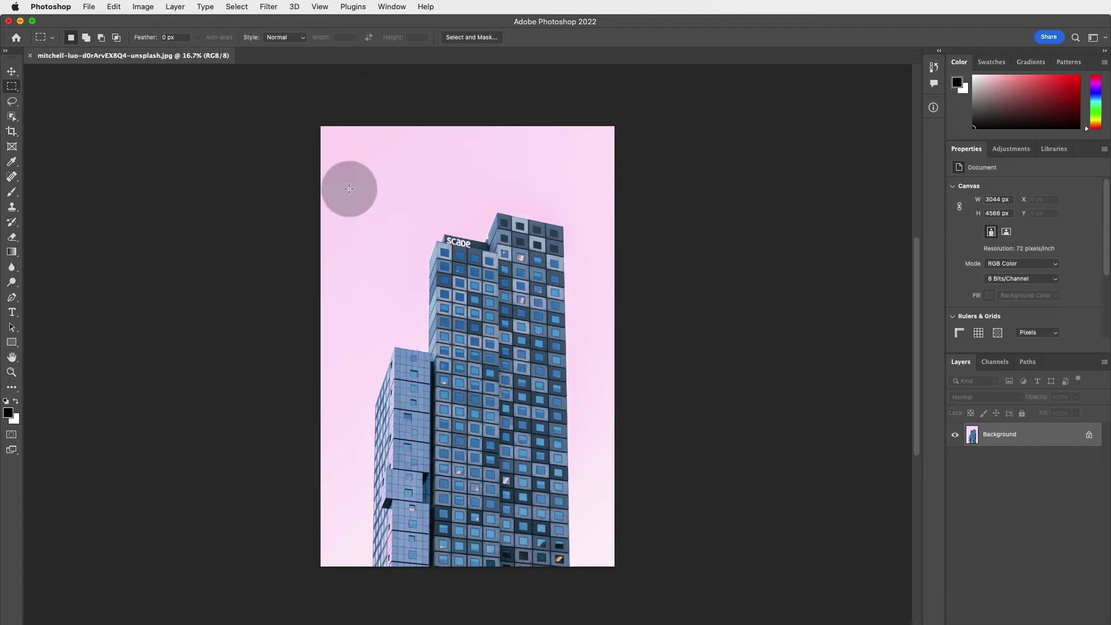
left_click_drag(349, 188, 582, 587)
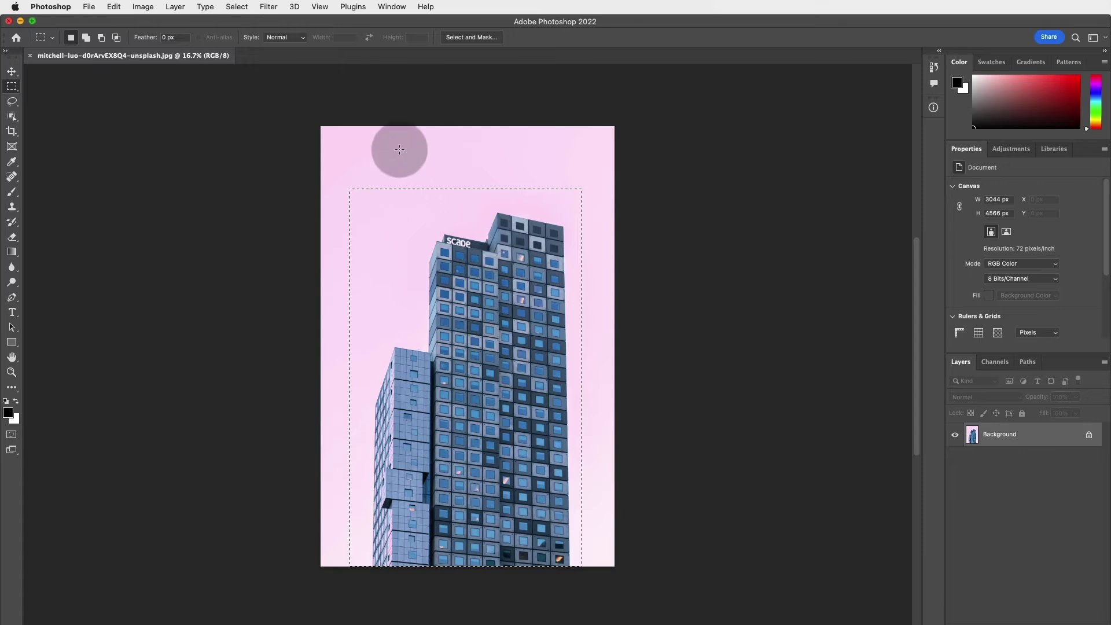
left_click_drag(391, 155, 466, 238)
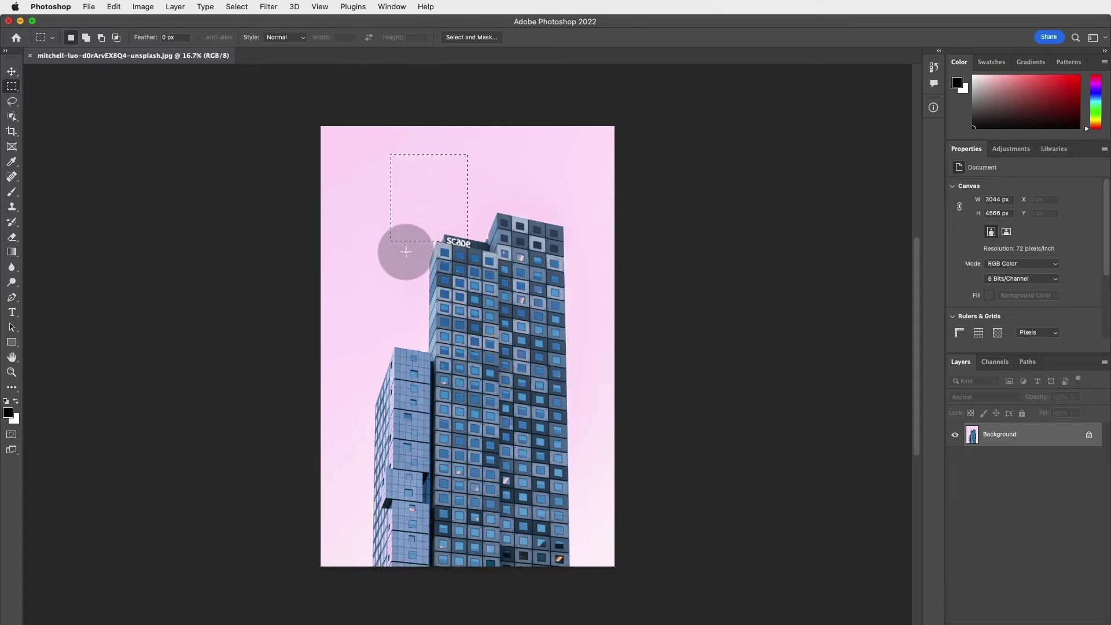
key("ctrl+shift+h")
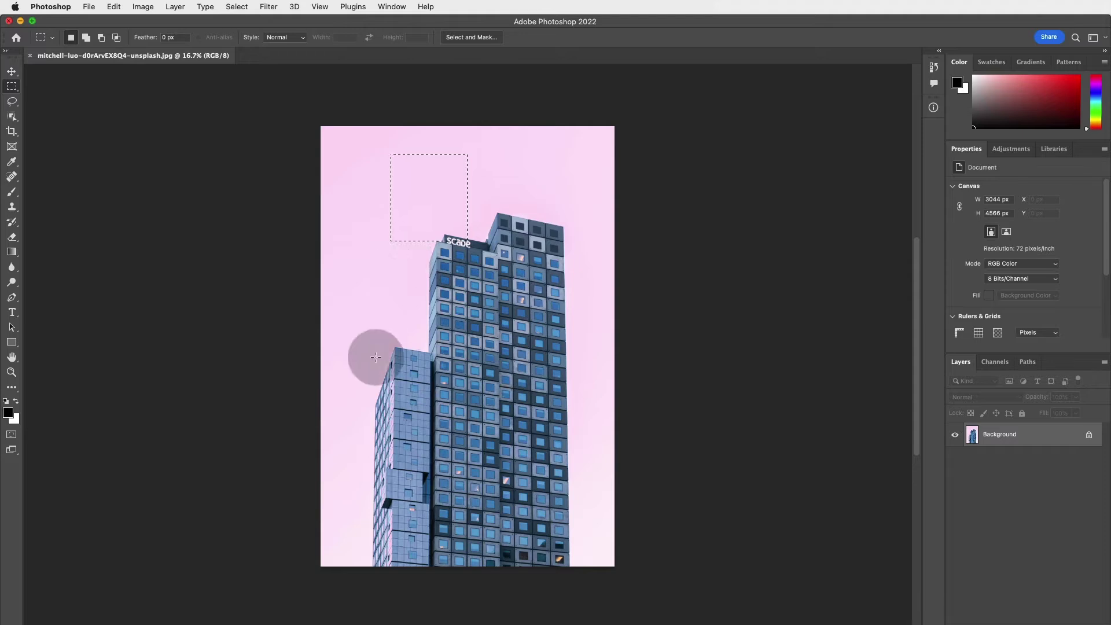
Redraw the rectangular marquee at several spots of the photo, ending with a small one over the tall tower's upper right corner
left_click_drag(366, 290, 490, 440)
left_click_drag(490, 238, 590, 324)
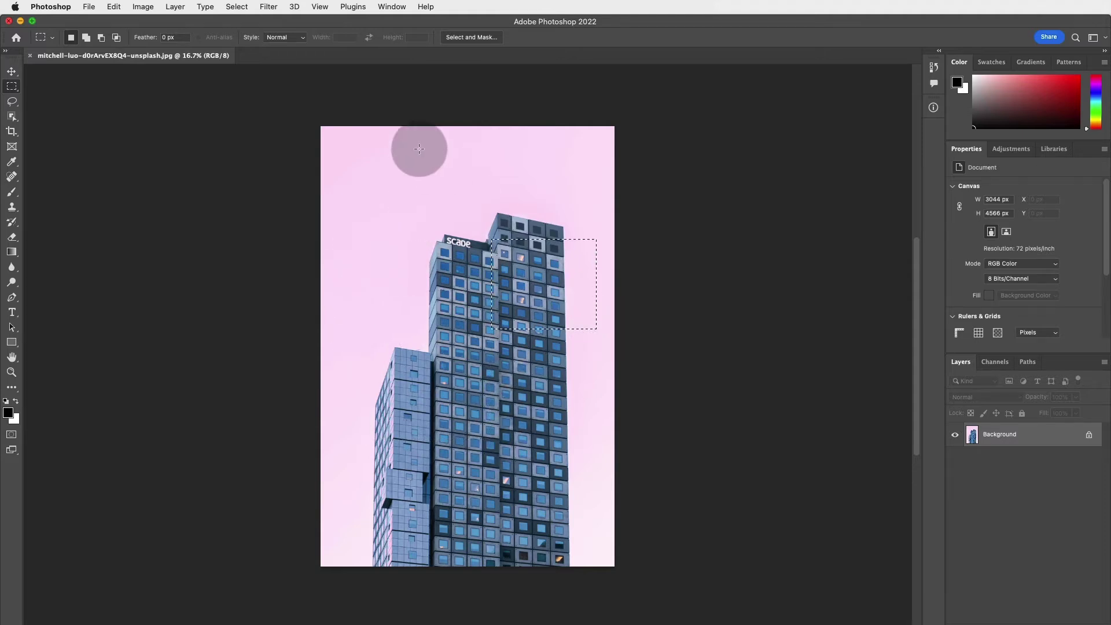
left_click_drag(525, 247, 449, 227)
left_click(434, 322)
left_click_drag(342, 327, 304, 264)
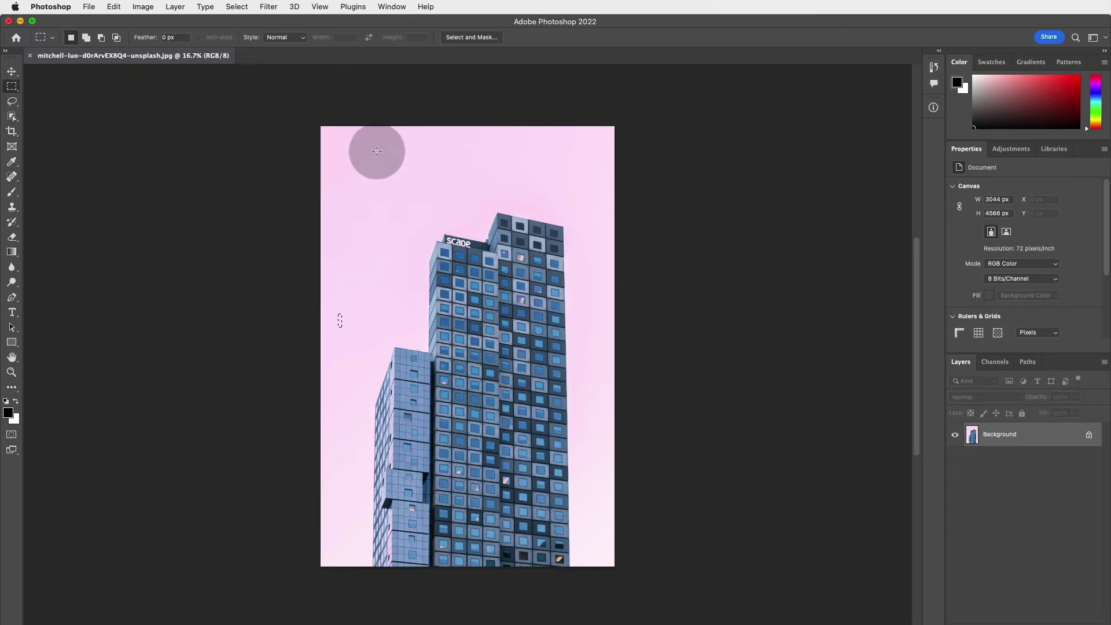
left_click_drag(376, 154, 481, 258)
left_click(396, 315)
left_click_drag(577, 256, 518, 202)
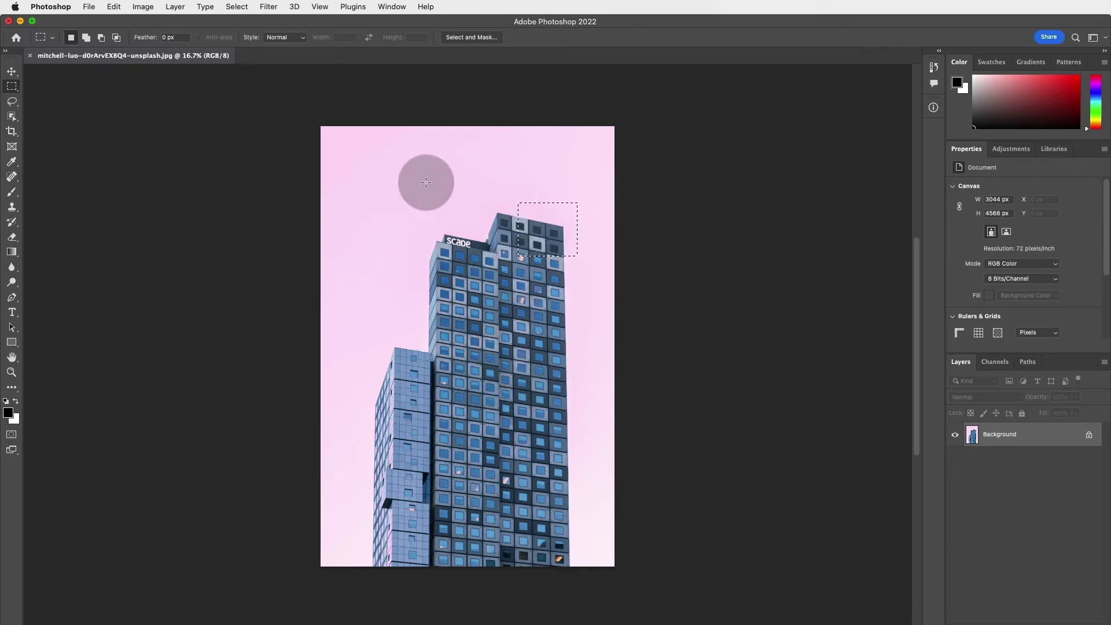
Add four rectangles over the sky and towers to the marquee selection, and subtract the two lying in the sky
key("shift")
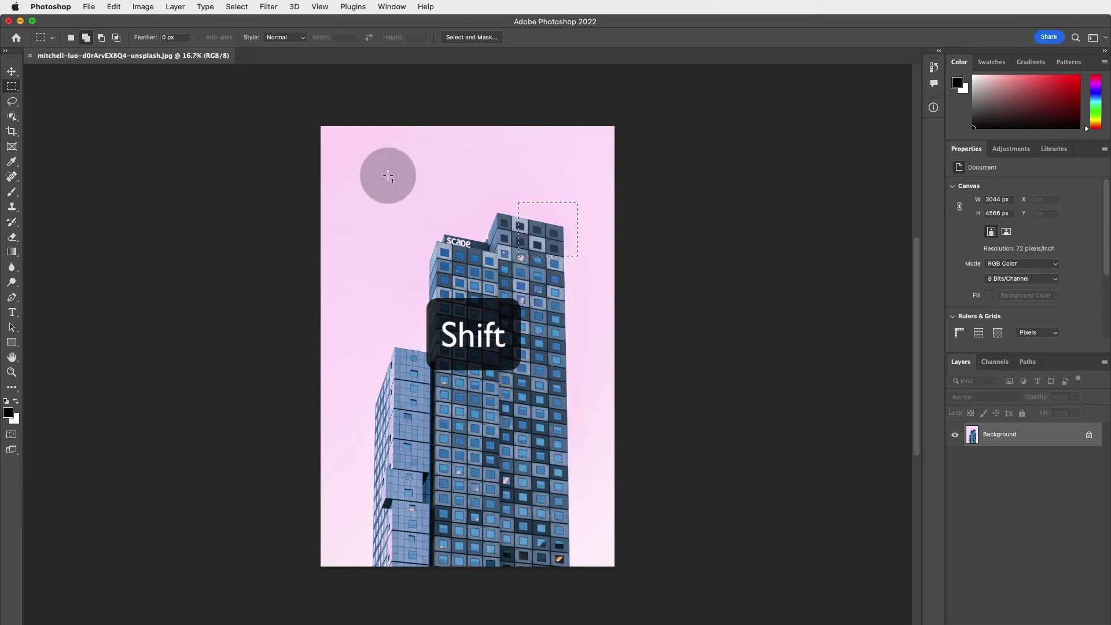
left_click_drag(433, 227, 443, 235)
left_click_drag(368, 291, 412, 340)
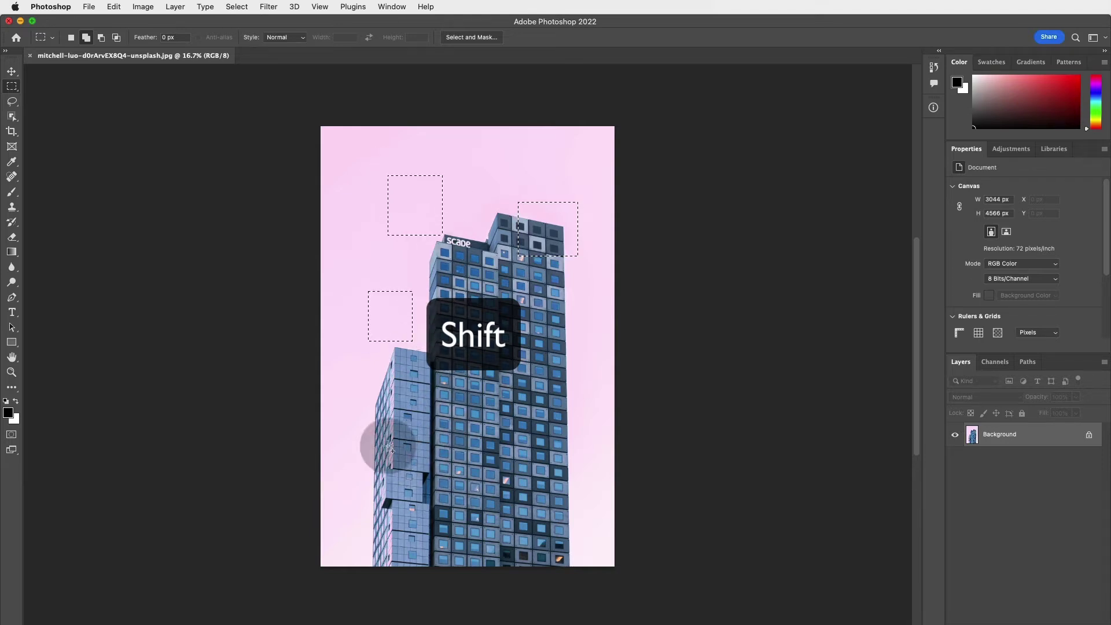
left_click_drag(388, 446, 475, 509)
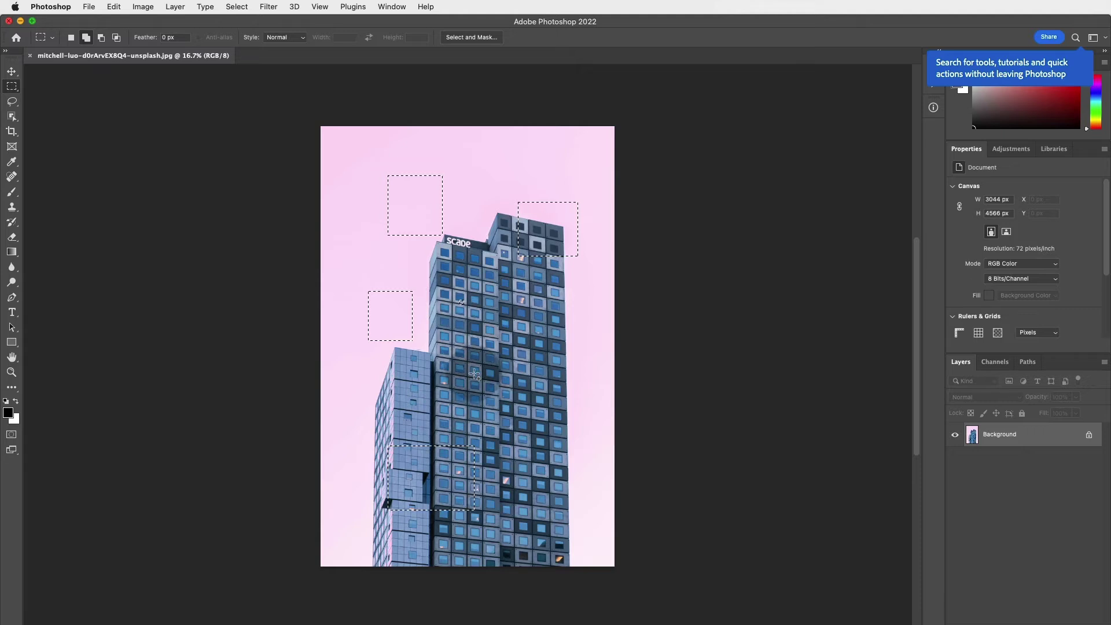
left_click_drag(469, 369, 562, 434)
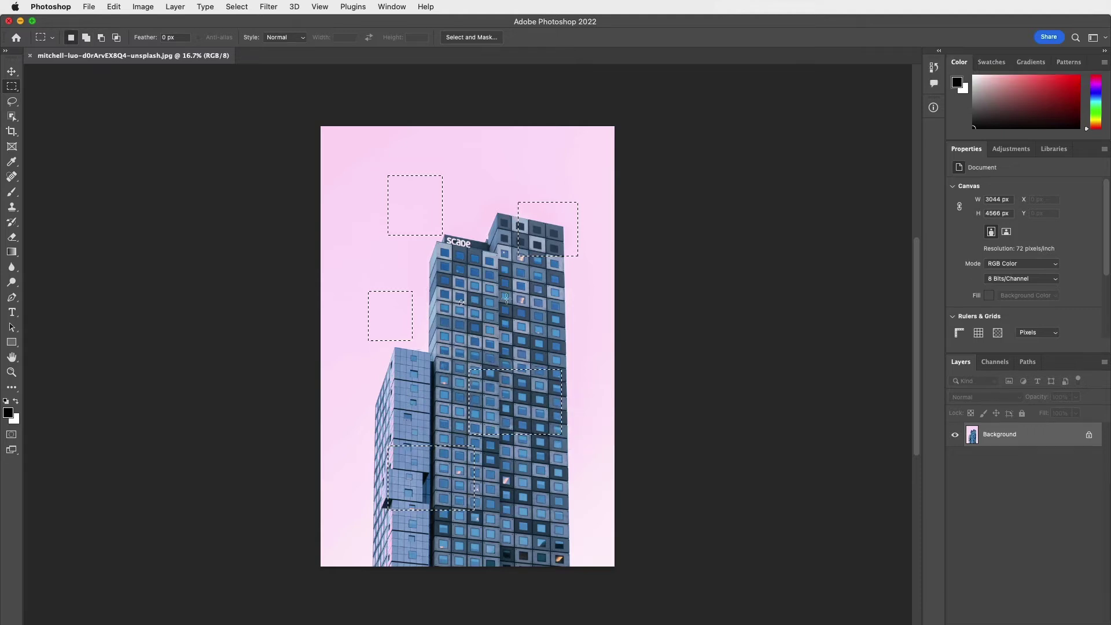
key("alt")
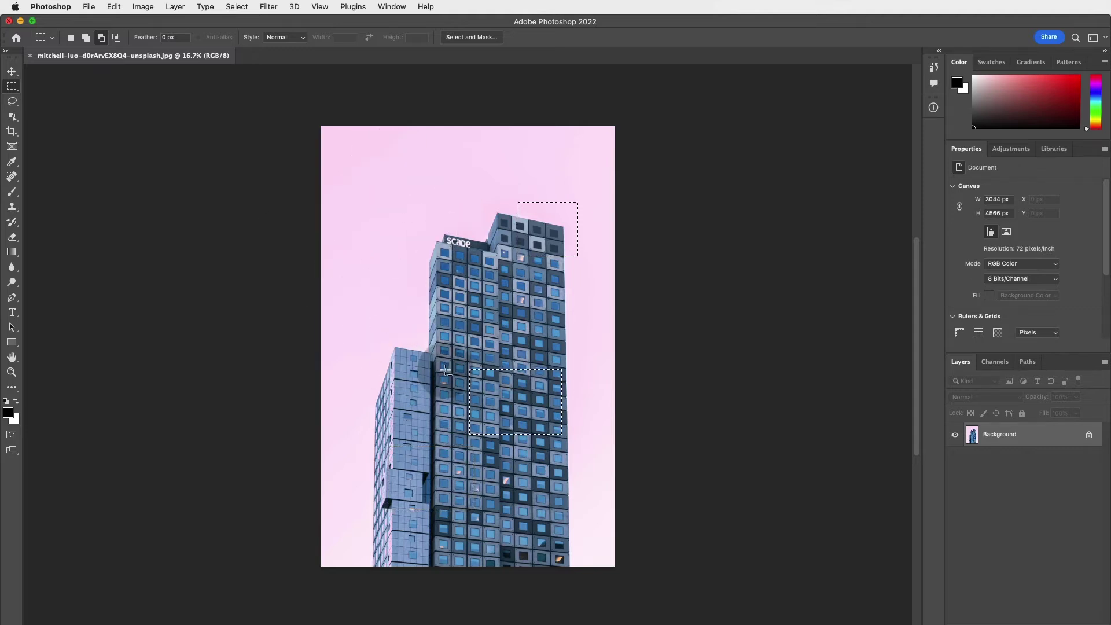
Add two larger rectangles over the sky left of the tall tower to the selection, and deselect everything
left_click_drag(348, 298, 423, 382)
left_click_drag(366, 178, 414, 227)
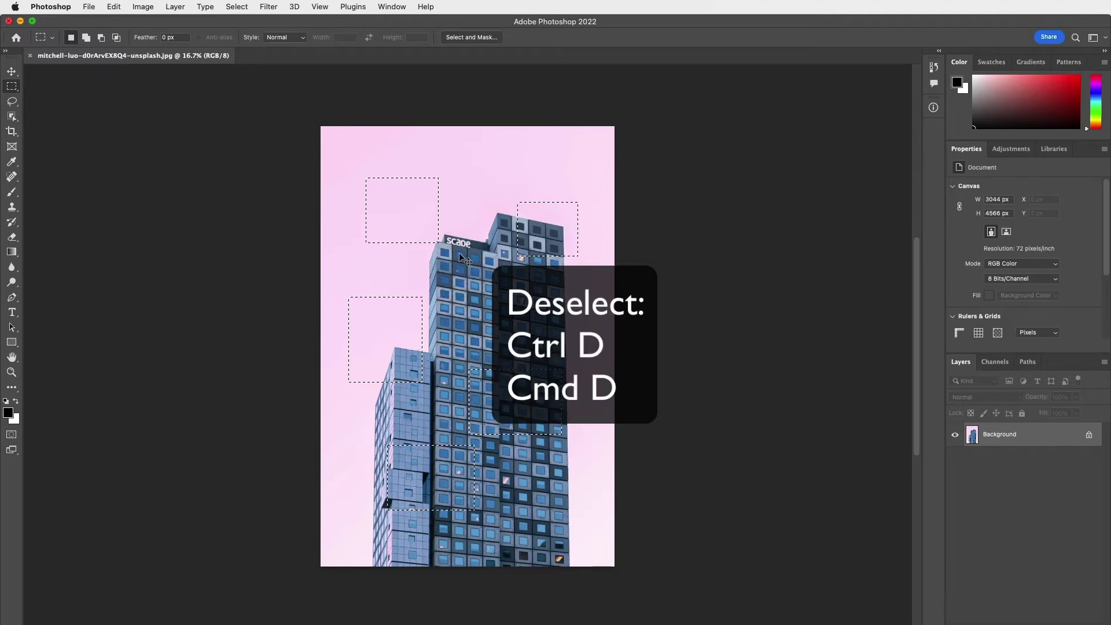
key("super+d")
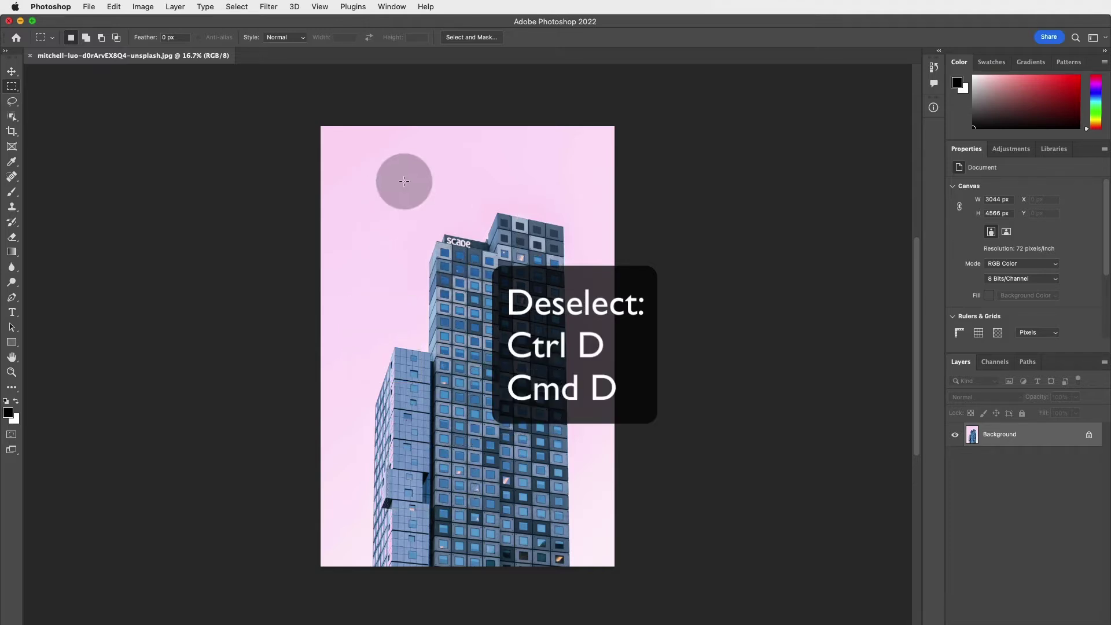
Draw a loose freehand Lasso selection around both towers down to the photo's lower edge, and deselect it
left_click(14, 104)
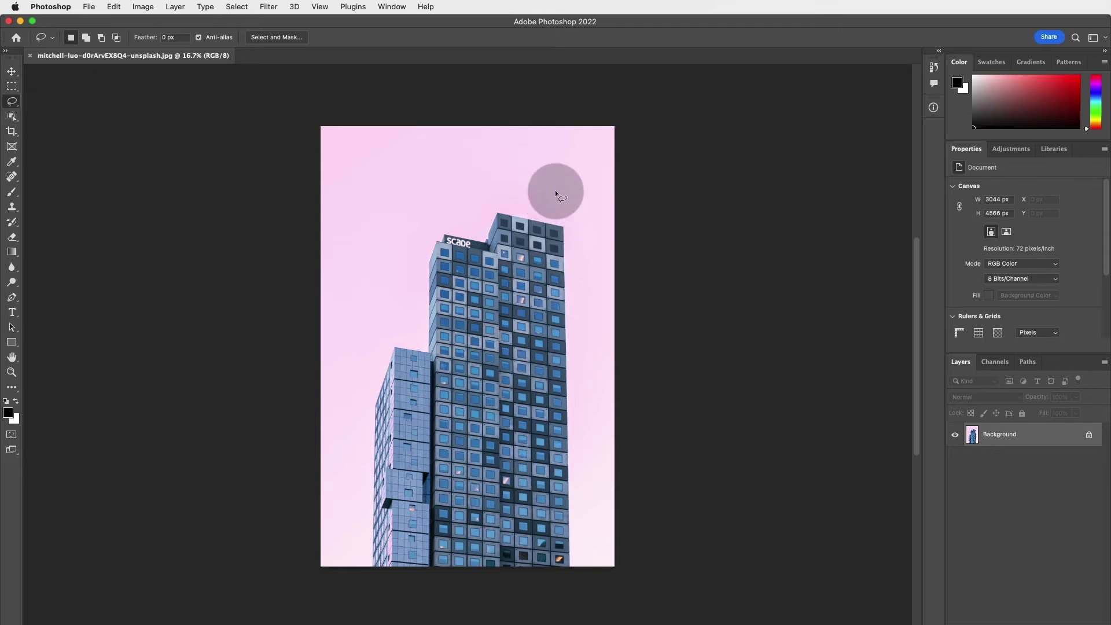
mouse_move(556, 191)
left_mouse_down()
mouse_move(474, 193)
mouse_move(461, 219)
mouse_move(418, 232)
mouse_move(404, 309)
mouse_move(349, 355)
mouse_move(348, 540)
mouse_move(440, 623)
mouse_move(602, 577)
mouse_move(578, 496)
mouse_move(586, 249)
mouse_move(548, 192)
left_mouse_up()
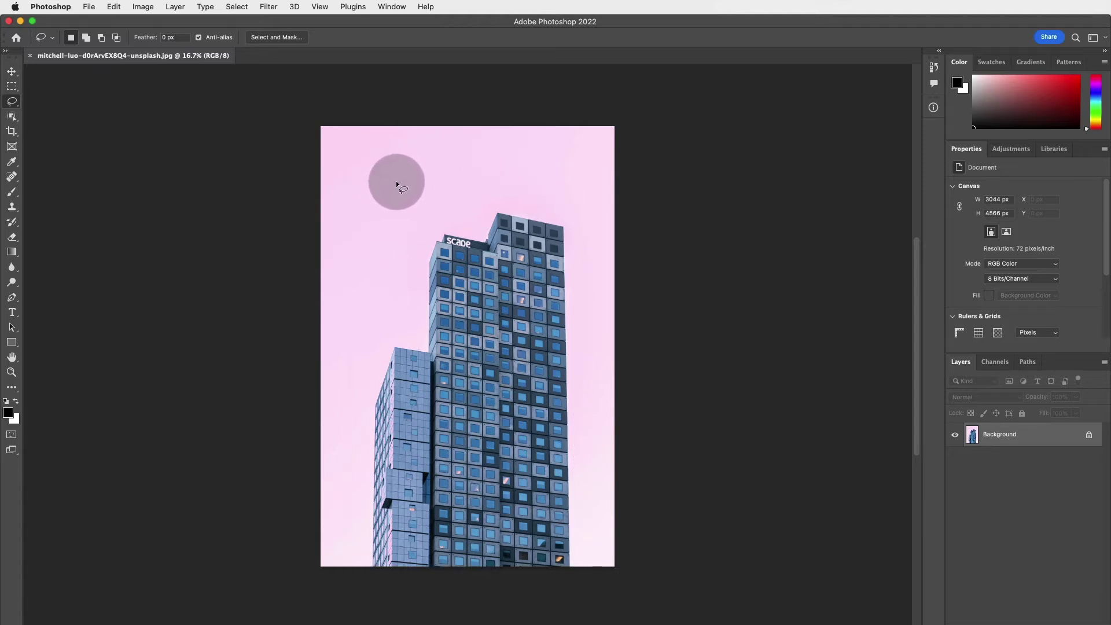
mouse_move(399, 186)
left_mouse_down()
mouse_move(350, 433)
mouse_move(341, 583)
mouse_move(614, 598)
mouse_move(622, 498)
mouse_move(598, 179)
mouse_move(542, 195)
mouse_move(399, 186)
left_mouse_up()
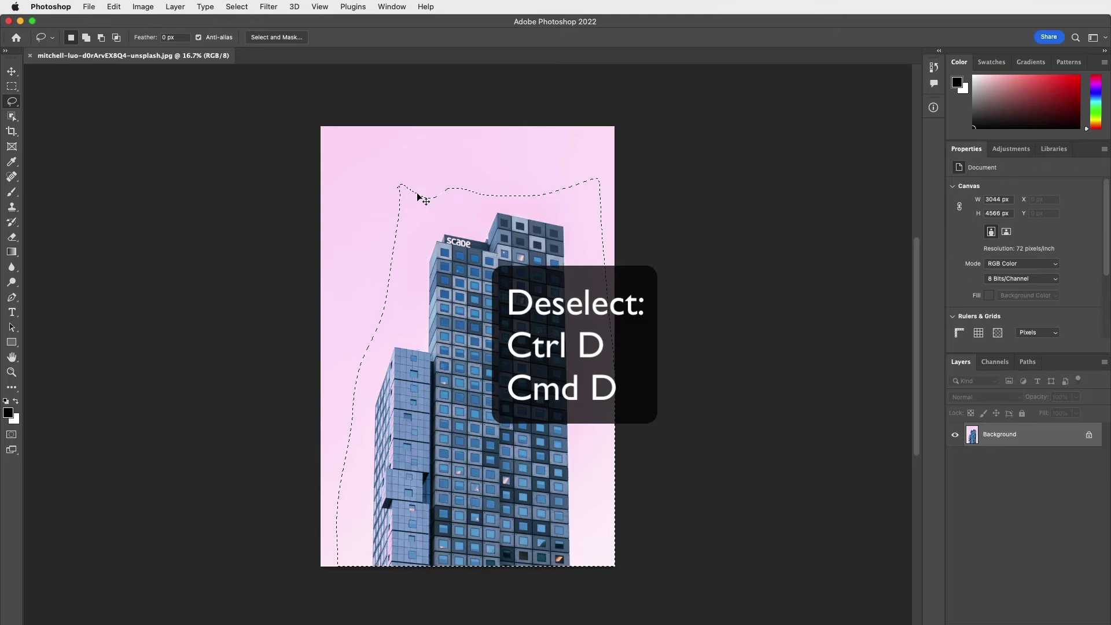
left_click(392, 178)
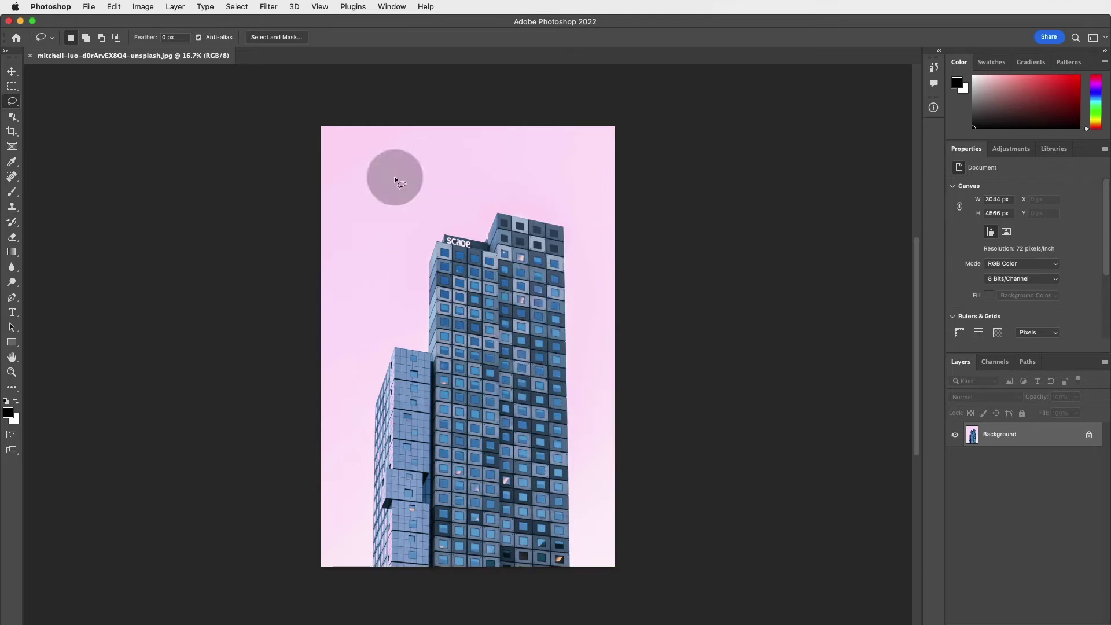
Outline both towers with the Polygonal Lasso tool, and start another polygon in the sky above the tall tower's right corner
left_click(6, 103)
right_click(13, 102)
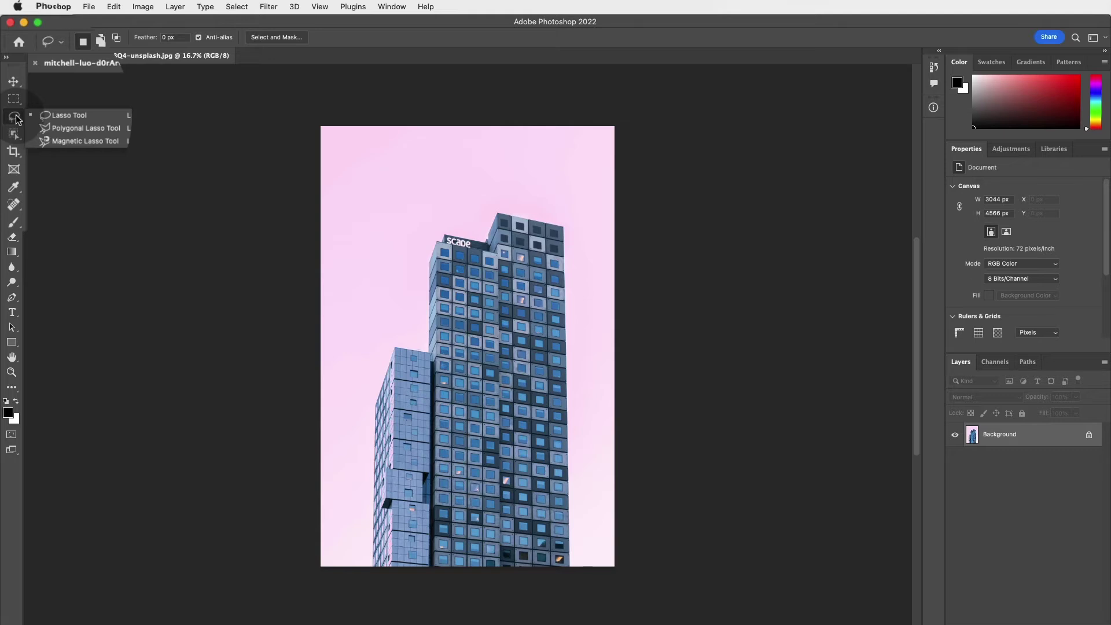
left_click(107, 120)
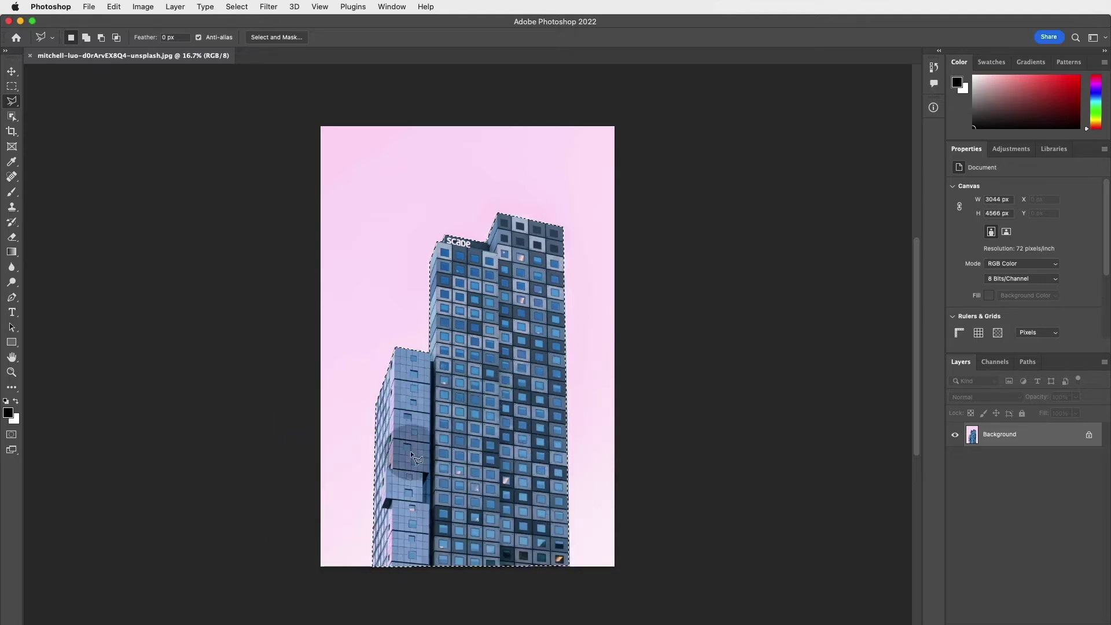
left_click(570, 169)
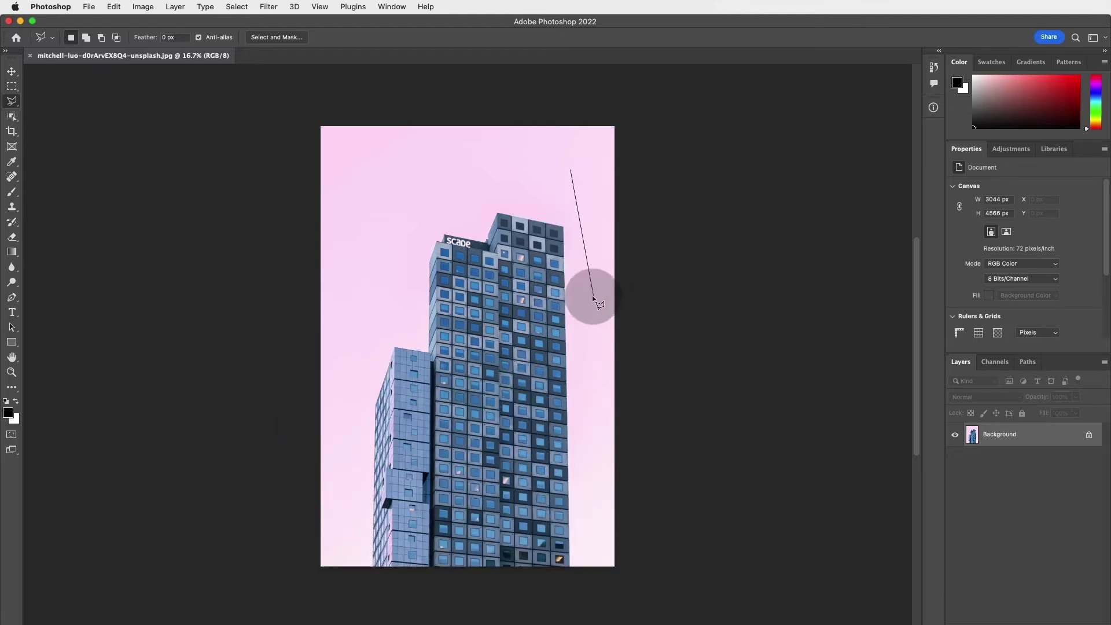
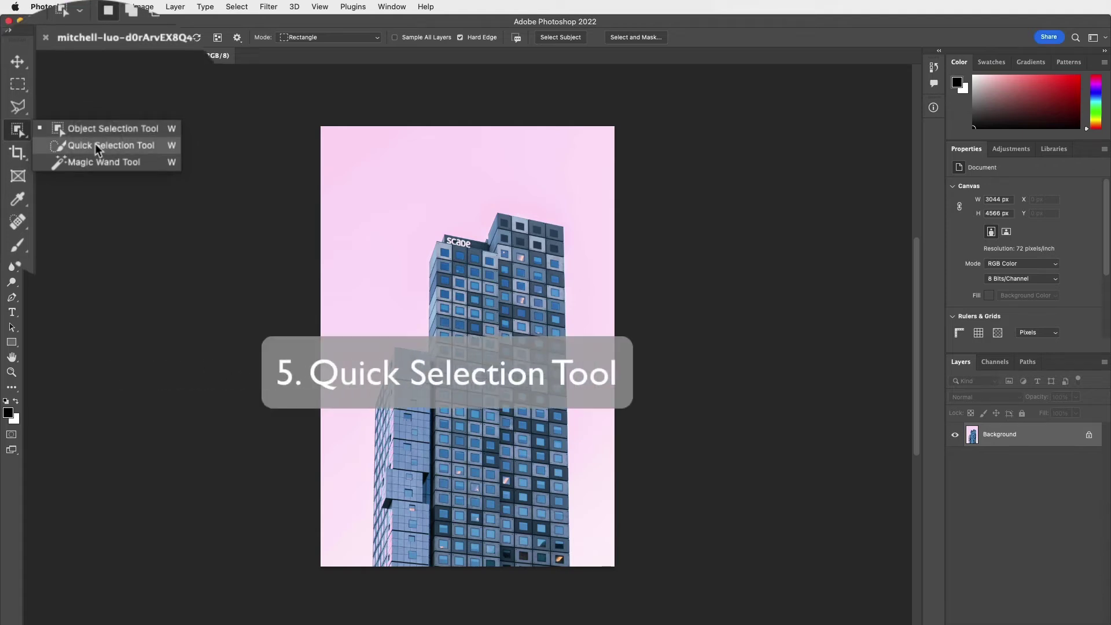
Switch to the Quick Selection tool and set its brush size to 50 px
left_click(94, 145)
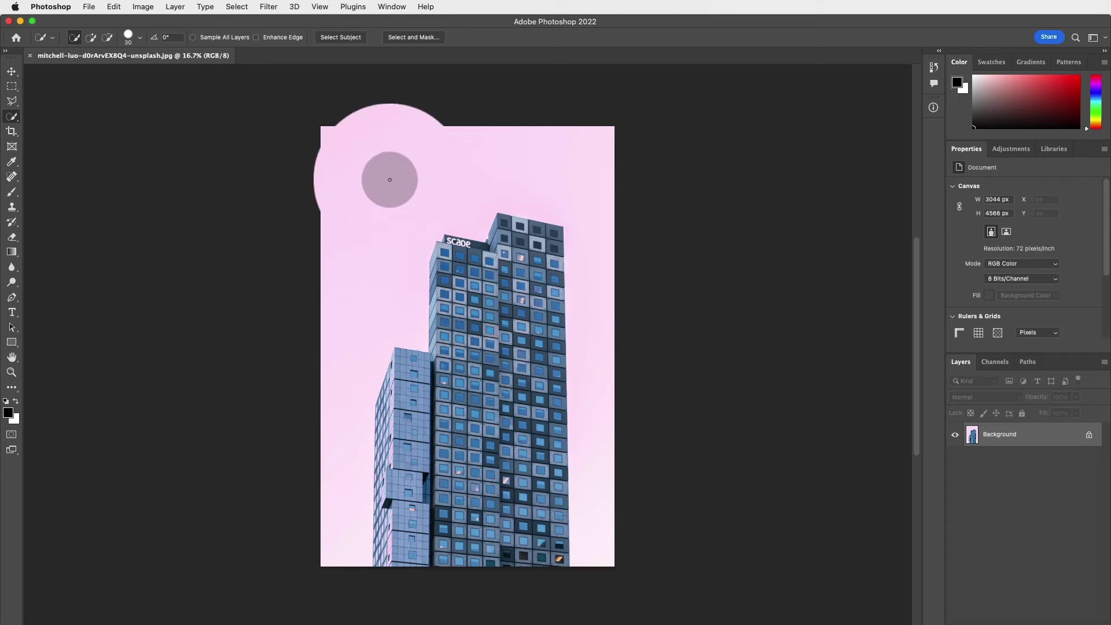
key("super+equal")
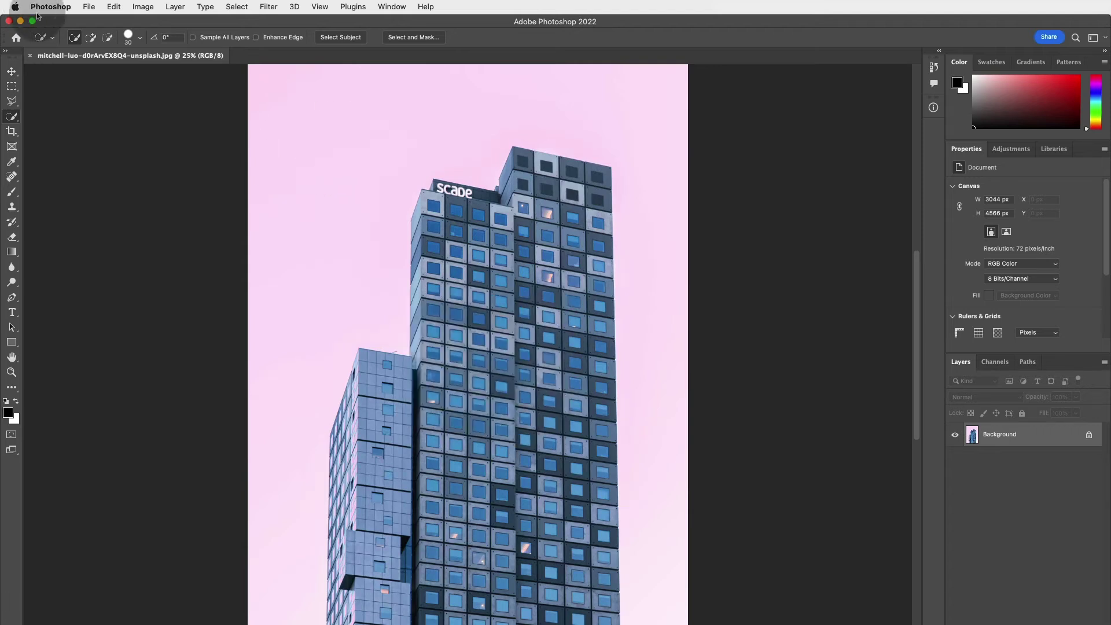
left_click(52, 37)
left_click(53, 38)
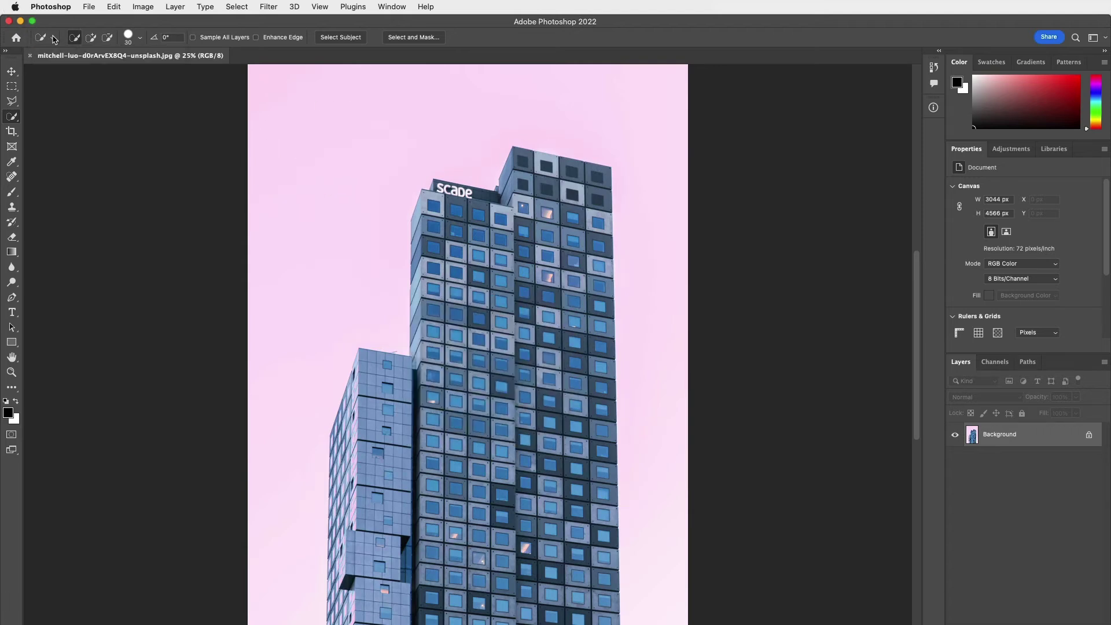
left_click(139, 37)
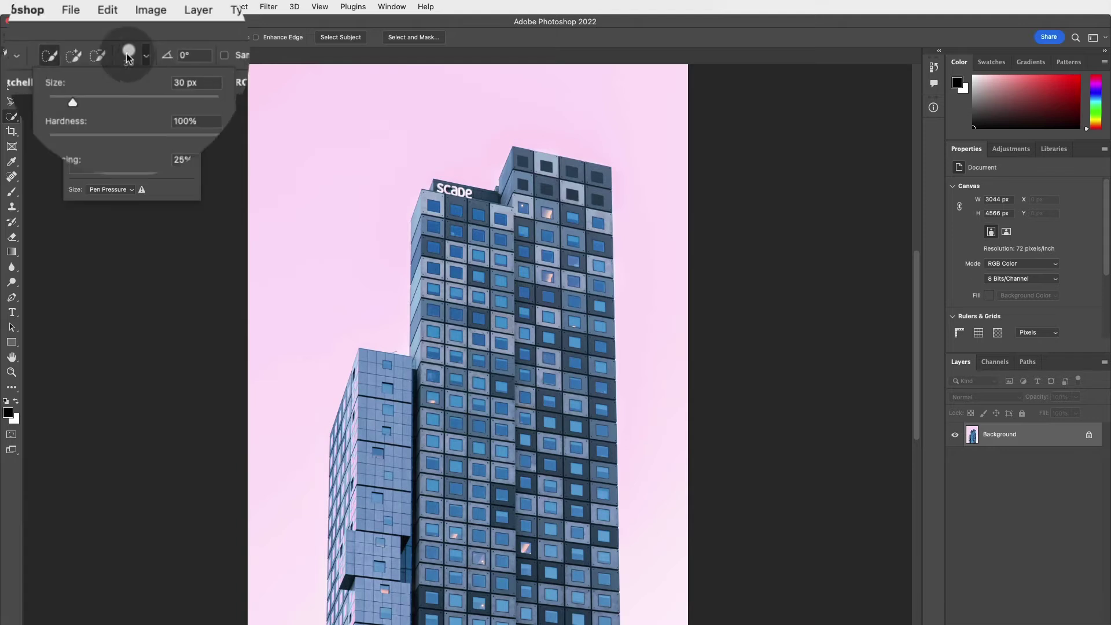
mouse_move(67, 103)
left_mouse_down()
mouse_move(147, 104)
mouse_move(127, 101)
mouse_move(162, 68)
left_mouse_up()
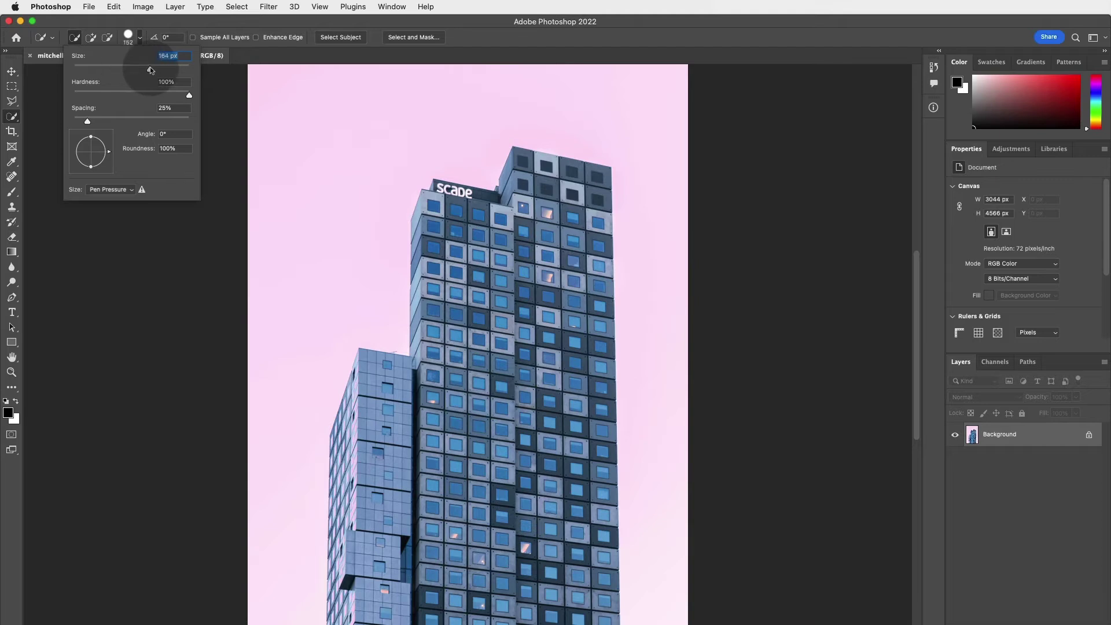
type("50")
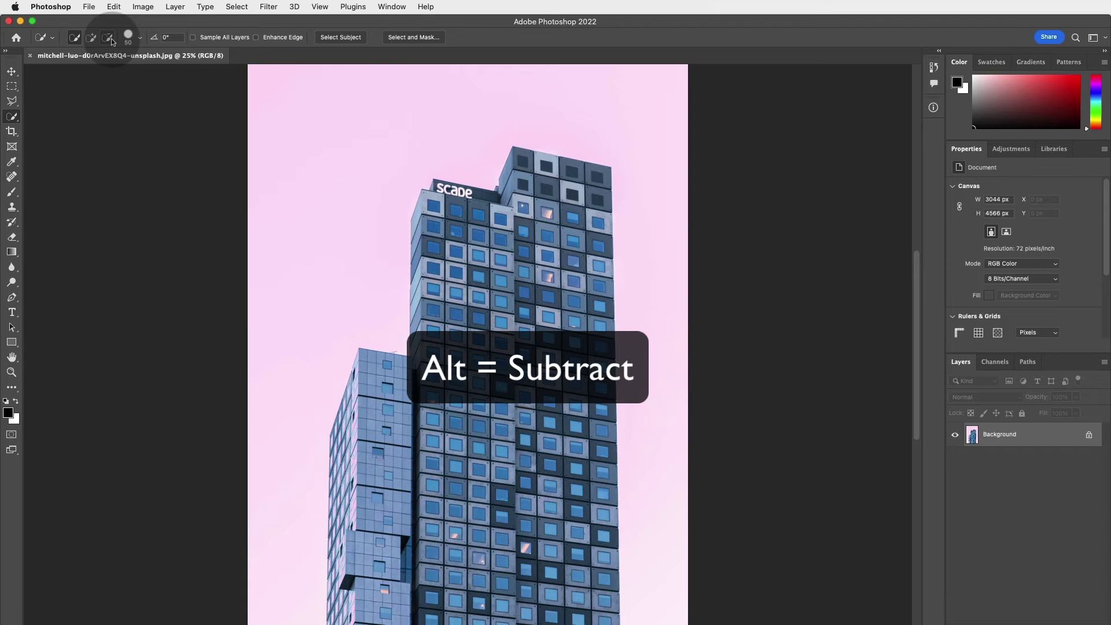
Vary the Quick Selection brush size up and down in increments, ending at 250 px
scroll(393, 238, "down", 2)
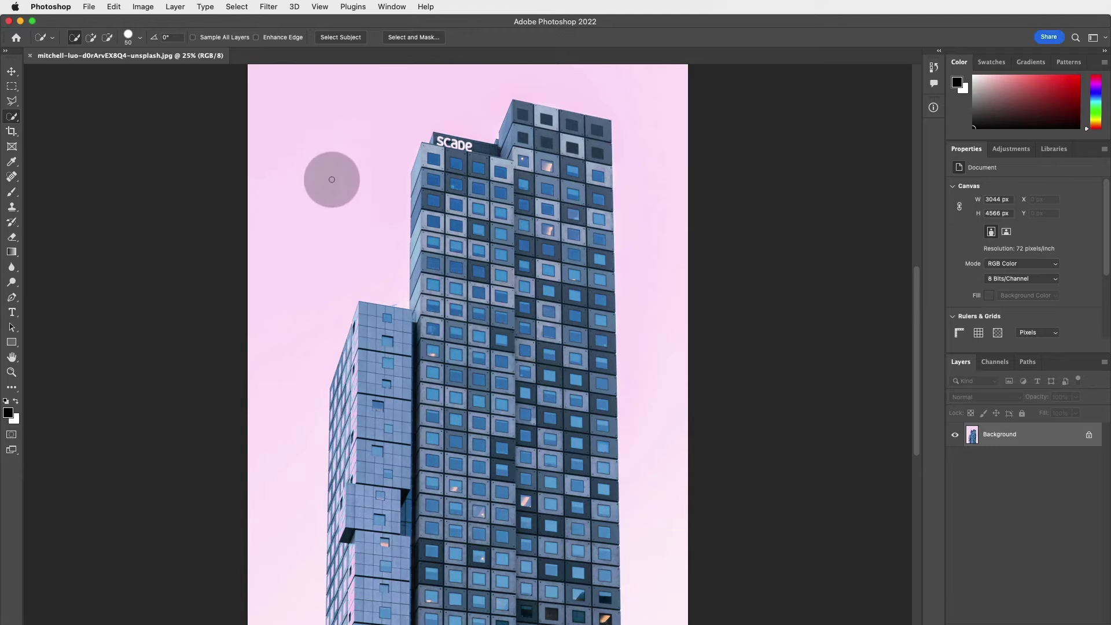
left_click(134, 45)
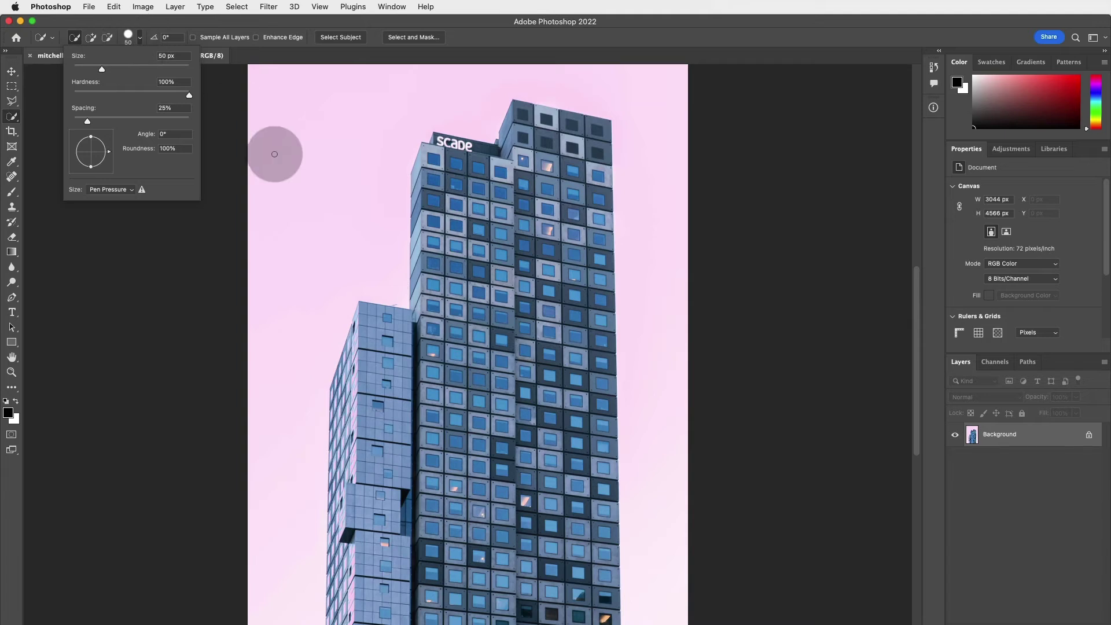
left_click(295, 171)
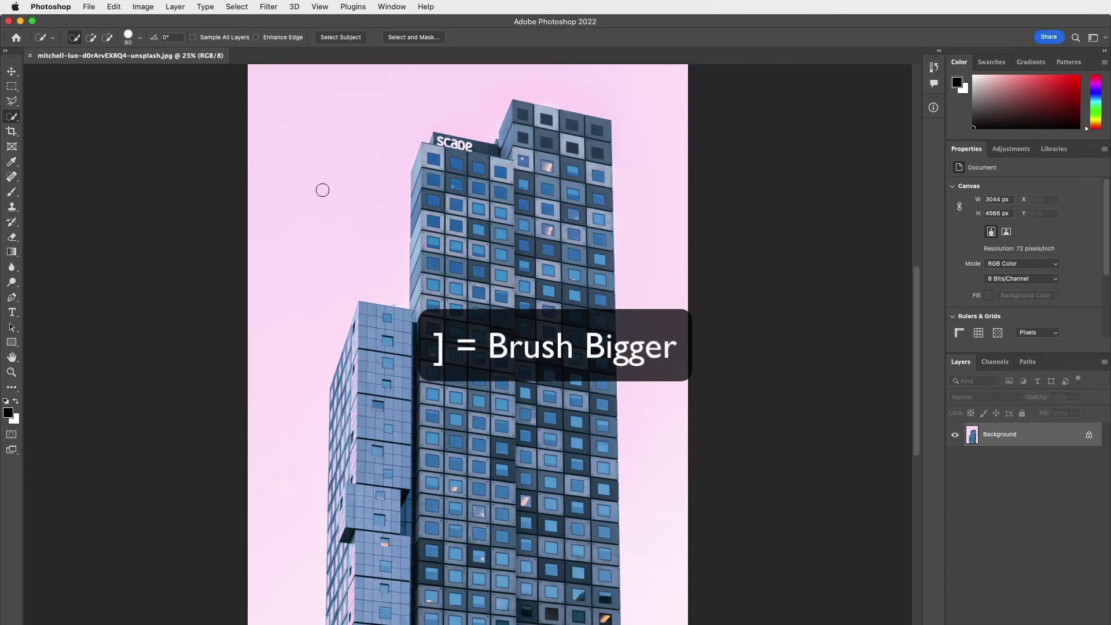
key("bracketright")
key("bracketright")
key("bracketleft")
key("bracketleft")
key("bracketleft")
key("bracketleft")
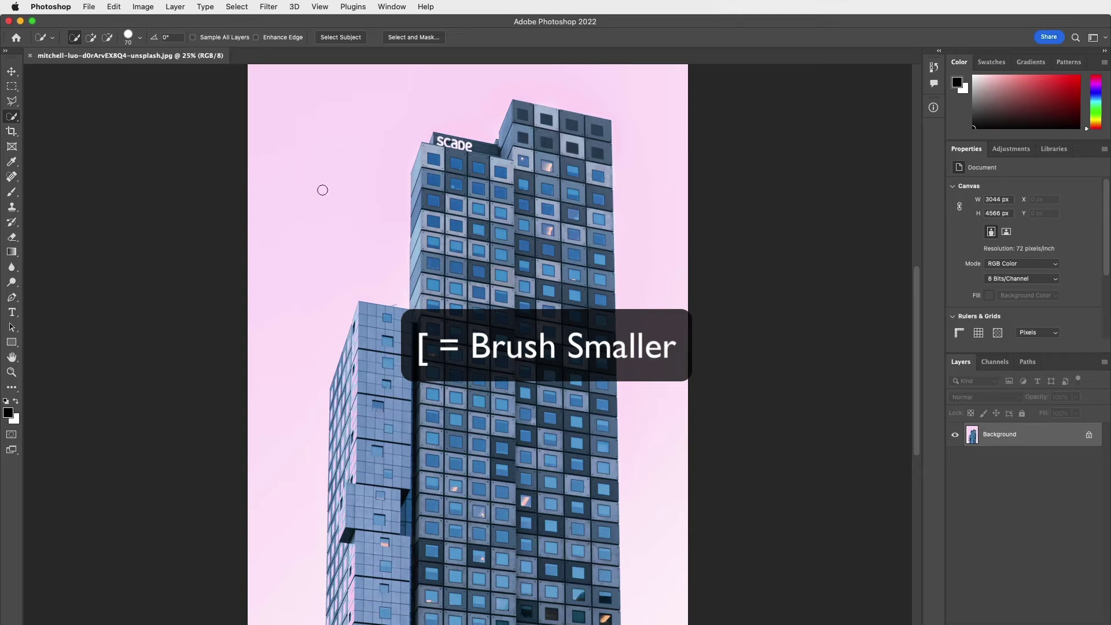
key("bracketright")
key("bracketright")
key("bracketright")
key("bracketright")
key("bracketright")
key("bracketright")
key("bracketright")
key("bracketright")
key("bracketright")
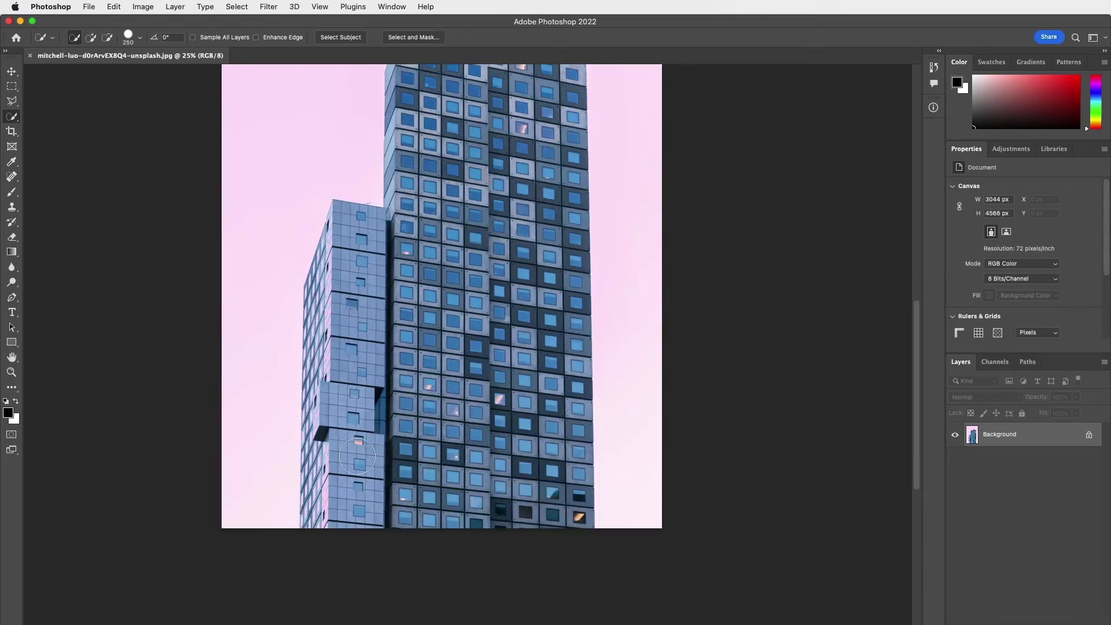
Brush over the shorter tower and the upper part of the tall tower with Quick Selection to select them
left_click_drag(348, 484, 350, 496)
key("super+equal")
mouse_move(298, 489)
left_mouse_down()
mouse_move(228, 457)
mouse_move(232, 470)
mouse_move(264, 347)
mouse_move(247, 249)
mouse_move(220, 191)
mouse_move(177, 347)
mouse_move(178, 400)
left_mouse_up()
scroll(264, 347, "up", 3)
scroll(177, 400, "down", 3)
mouse_move(431, 367)
left_mouse_down()
mouse_move(399, 297)
mouse_move(314, 233)
mouse_move(269, 295)
mouse_move(253, 396)
mouse_move(257, 520)
mouse_move(393, 440)
mouse_move(440, 301)
mouse_move(560, 187)
mouse_move(558, 231)
left_mouse_up()
scroll(370, 272, "up", 10)
scroll(558, 232, "down", 5)
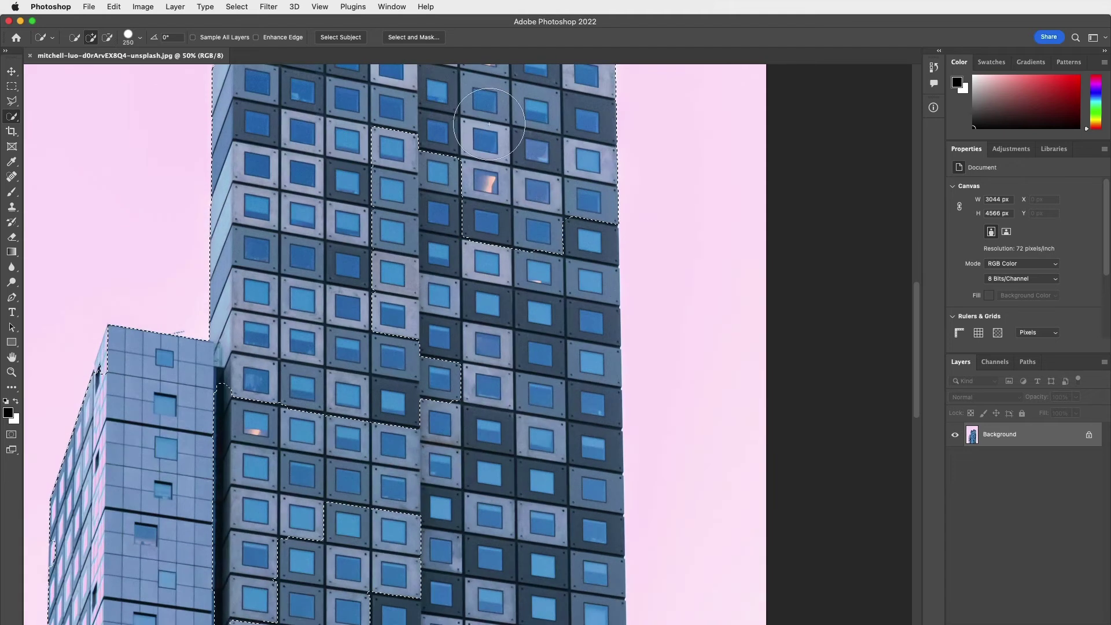
Add the unselected middle and lower facade of the tall tower to the selection, down to the photo's lower edge
left_click_drag(527, 272, 537, 288)
scroll(537, 288, "down", 5)
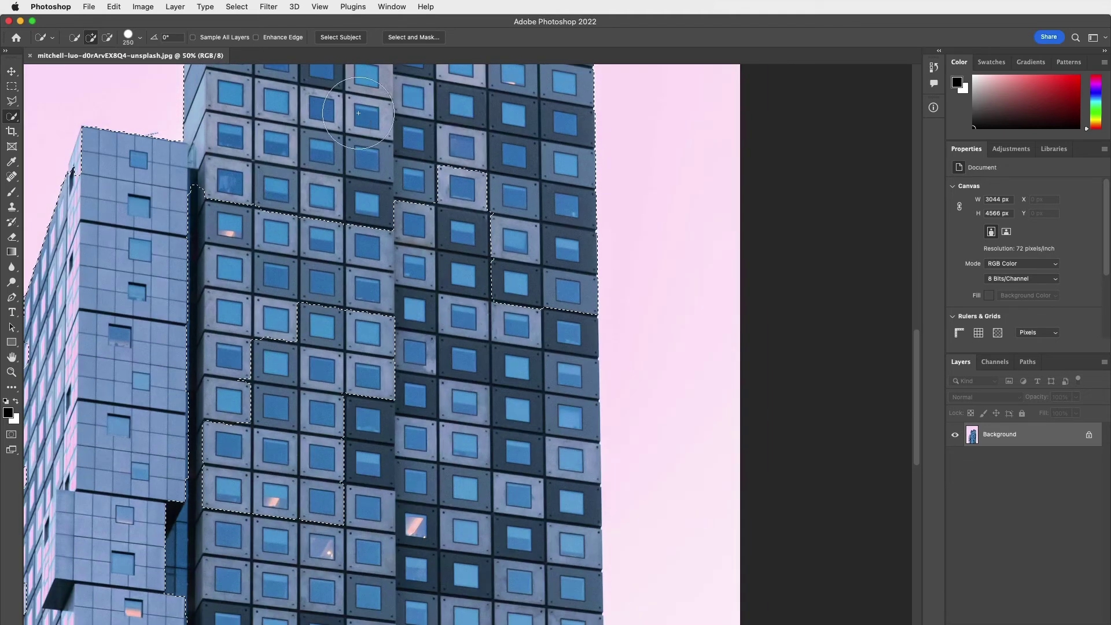
left_click_drag(446, 139, 525, 429)
scroll(234, 229, "down", 5)
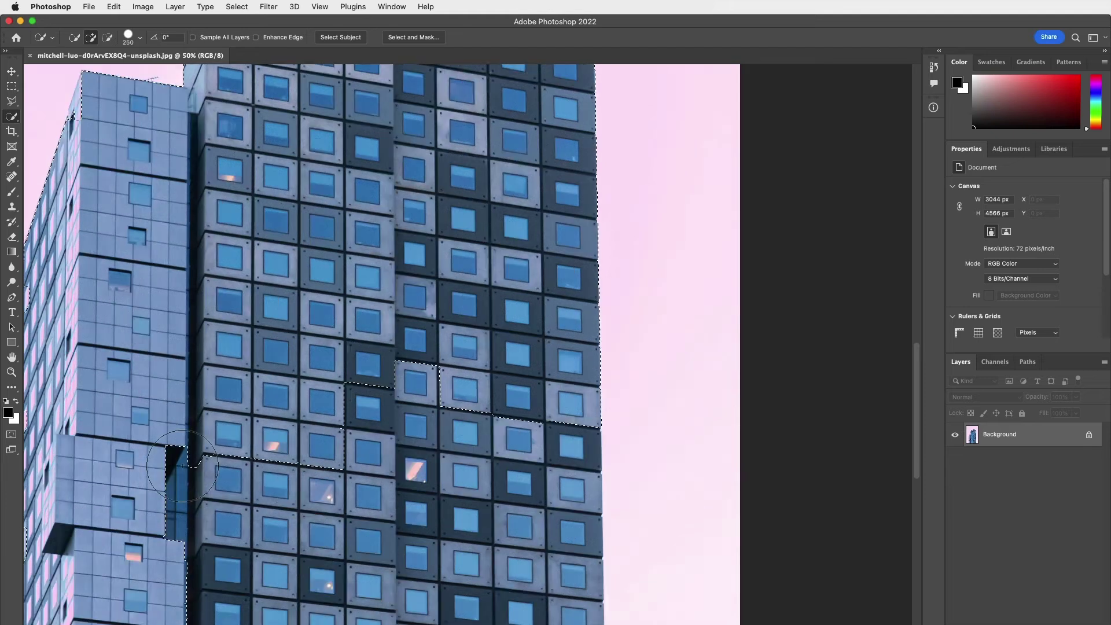
left_click_drag(347, 260, 370, 457)
scroll(360, 479, "left", 2)
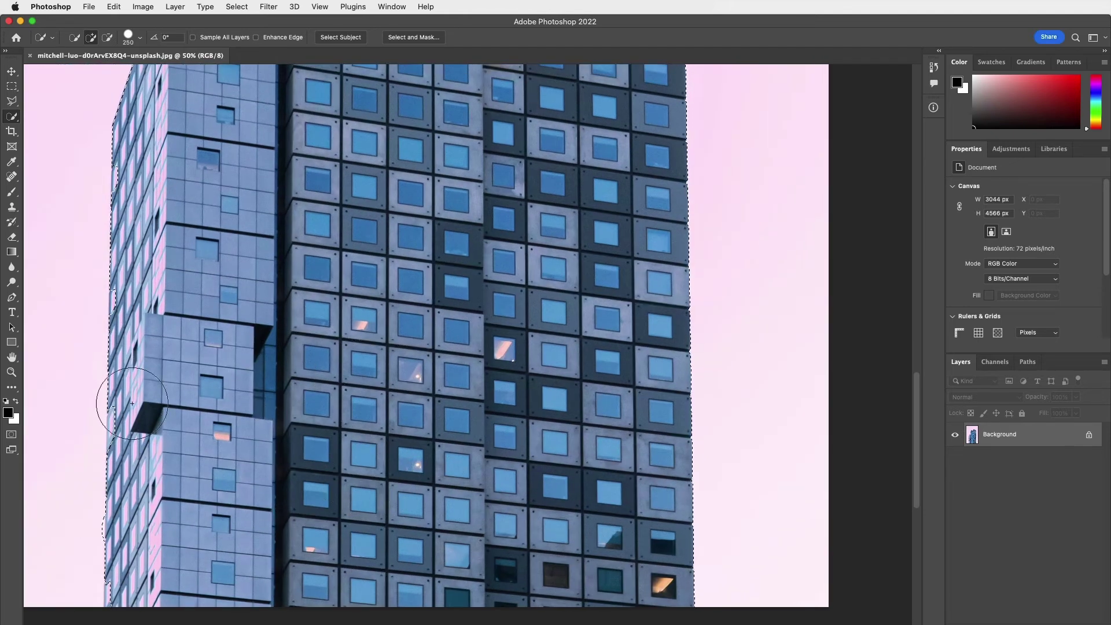
Examine the selection edge around both towers, including close-ups of the tall tower's roofline and the scade sign
scroll(392, 439, "up", 15)
scroll(392, 439, "down", 10)
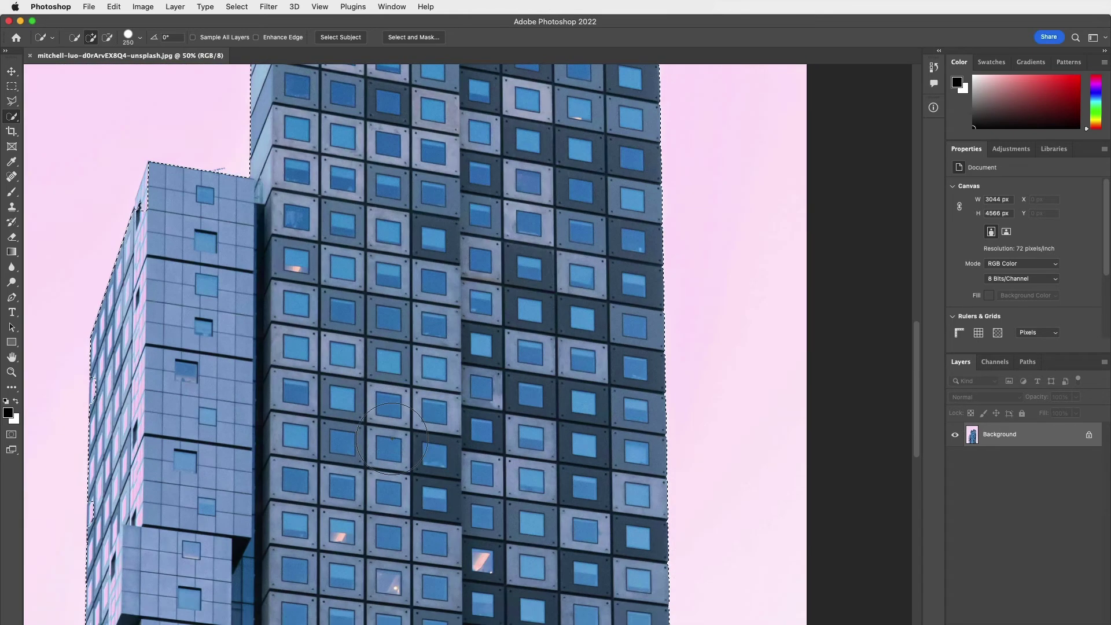
scroll(391, 439, "up", 12)
scroll(392, 438, "right", 2)
scroll(391, 439, "up", 1)
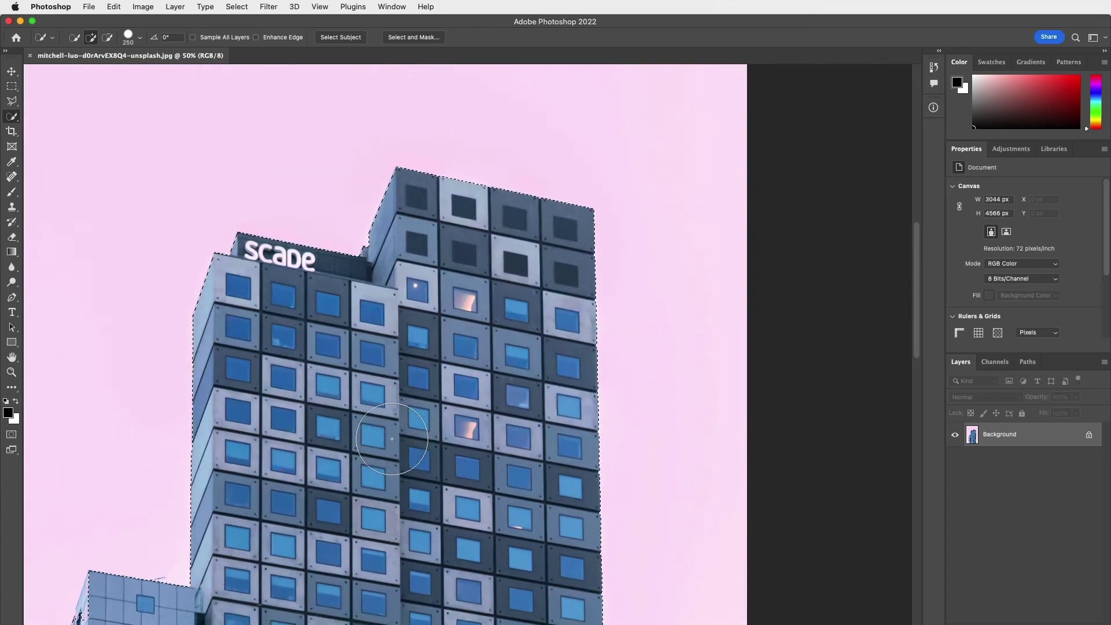
scroll(392, 439, "down", 3)
scroll(392, 439, "up", 4)
scroll(392, 439, "left", 2)
scroll(392, 439, "up", 10)
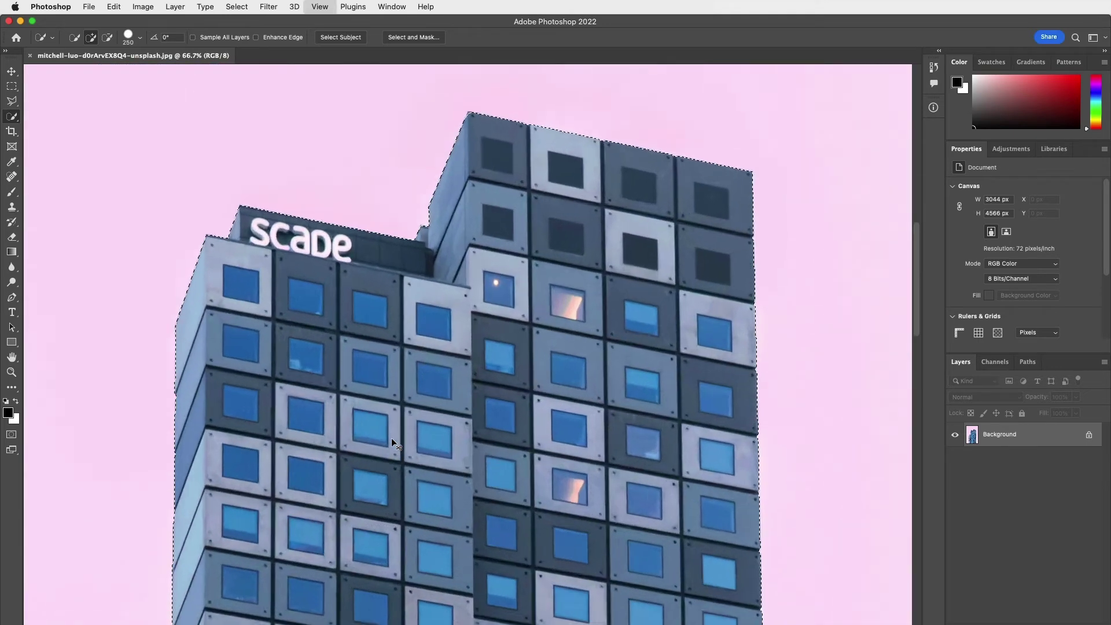
scroll(392, 439, "up", 5)
scroll(392, 439, "left", 3)
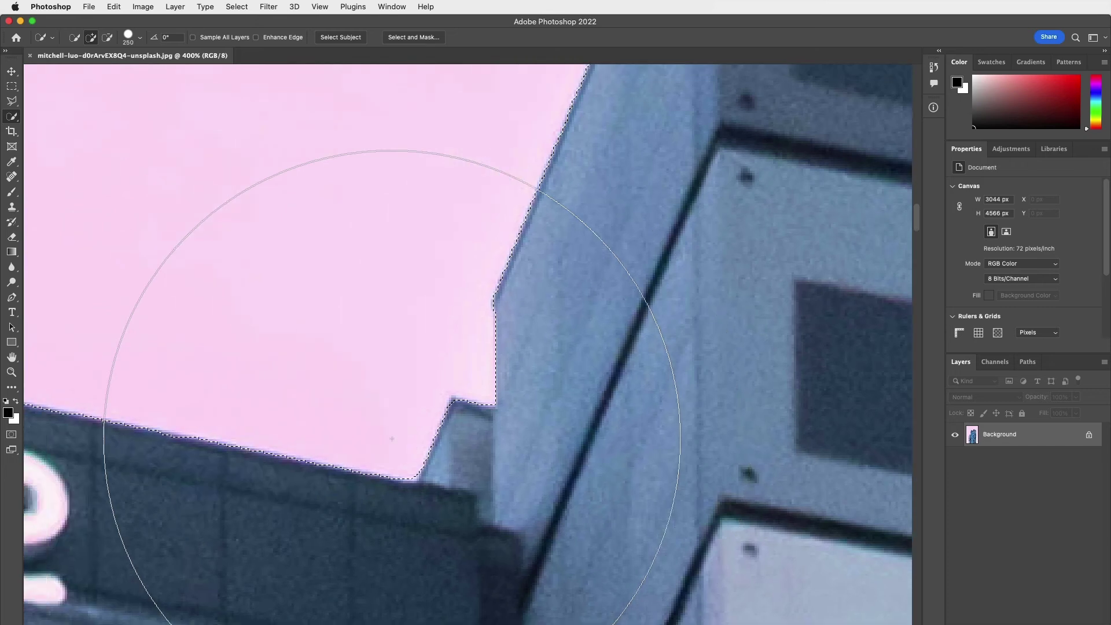
scroll(392, 438, "down", 3)
scroll(392, 439, "left", 10)
scroll(392, 438, "left", 3)
scroll(392, 438, "down", 1)
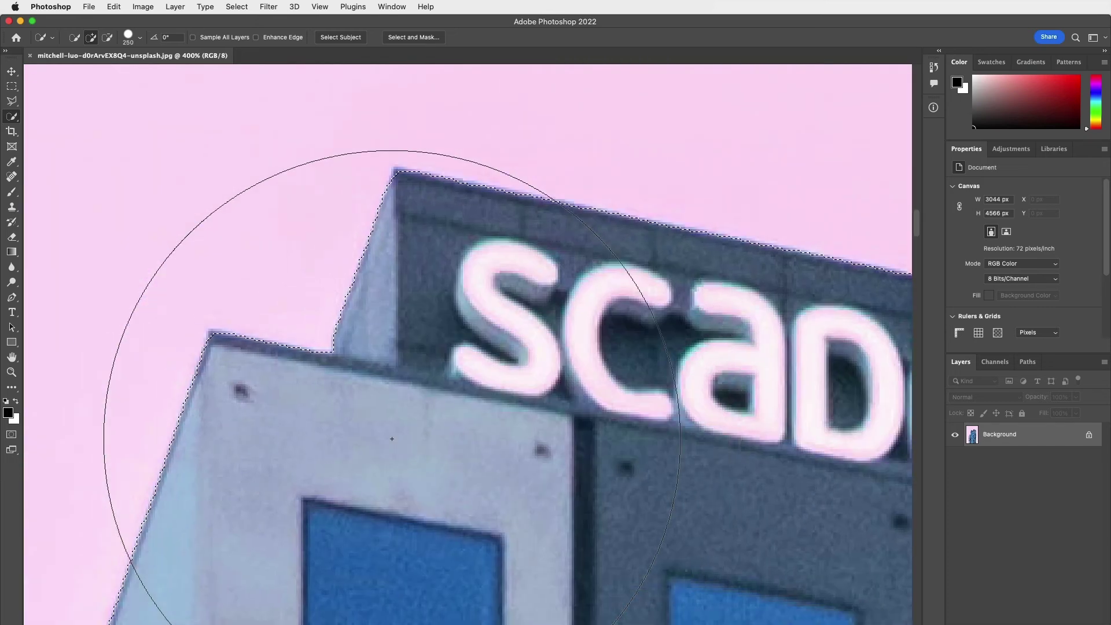
Reduce the brush to 6 px and refine the selection at the roof corners beside the scade sign
key("bracketleft")
key("bracketleft")
key("bracketleft")
key("bracketleft")
key("bracketleft")
key("bracketleft")
key("bracketleft")
key("bracketleft")
key("bracketleft")
key("bracketleft")
key("bracketleft")
key("bracketleft")
key("bracketleft")
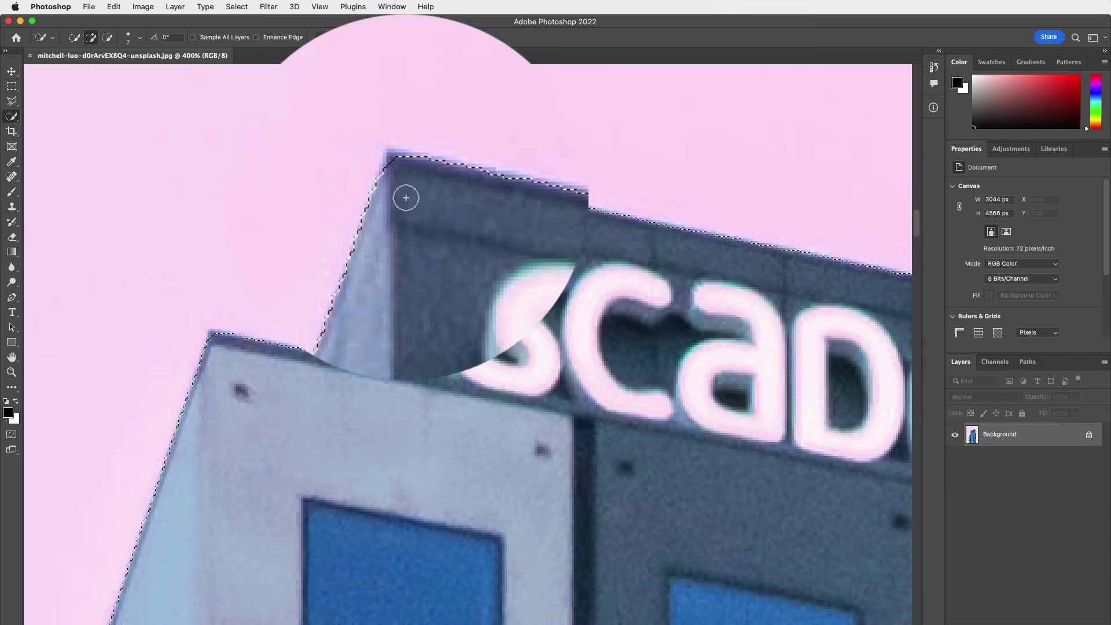
left_click_drag(406, 197, 399, 184)
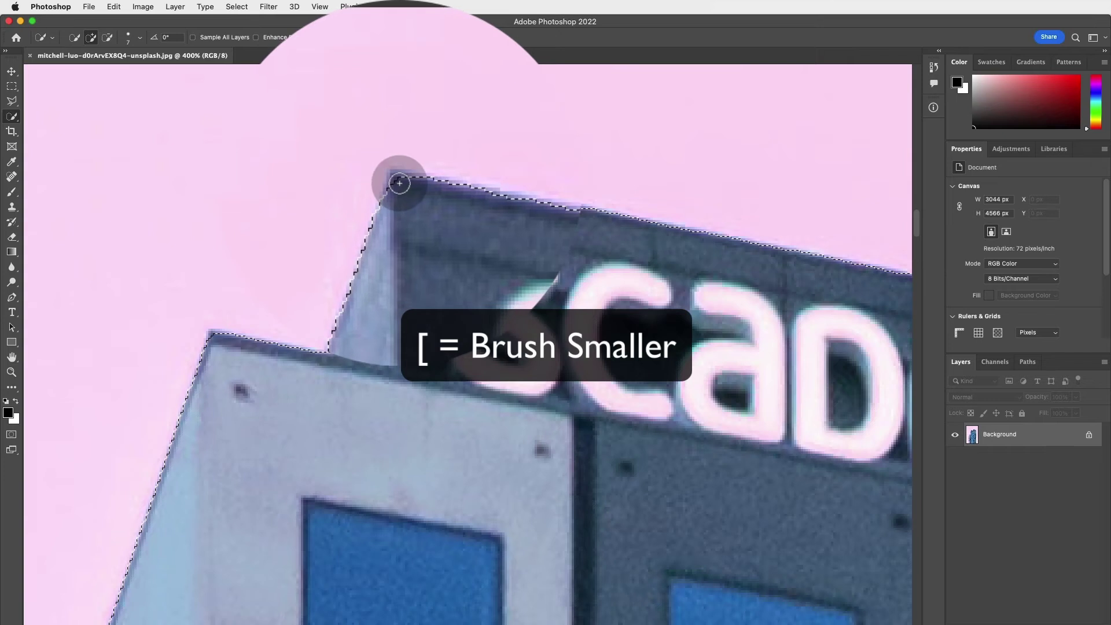
key("[")
left_click(398, 183)
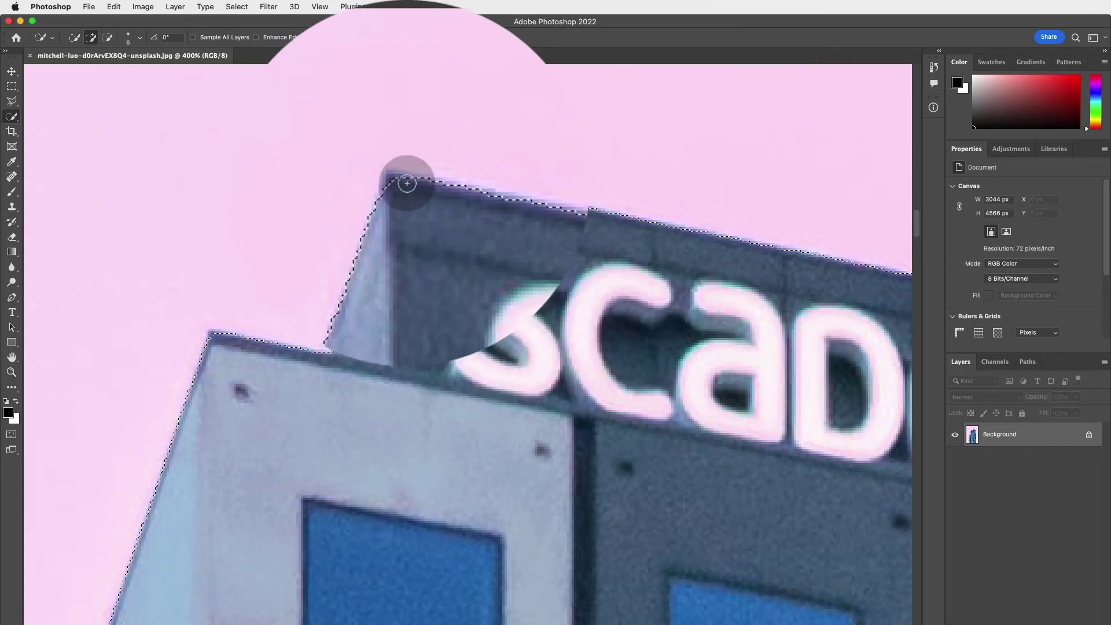
left_click_drag(218, 334, 275, 388)
Add the missing upper left corner and narrow side facade of the shorter tower to the selection
scroll(275, 388, "down", 10)
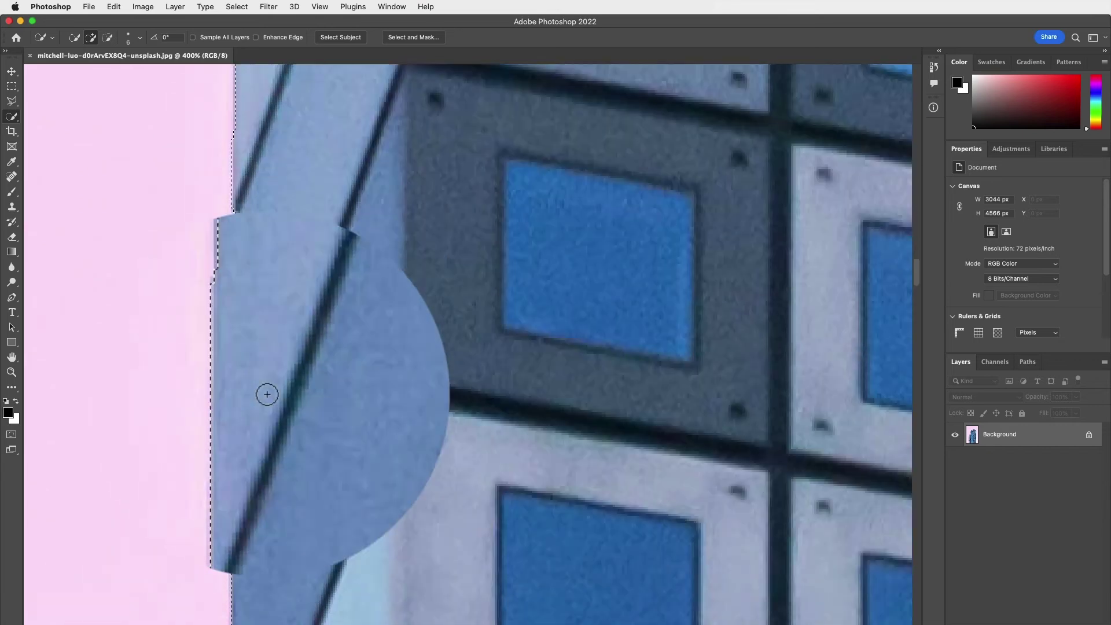
scroll(236, 183, "down", 4)
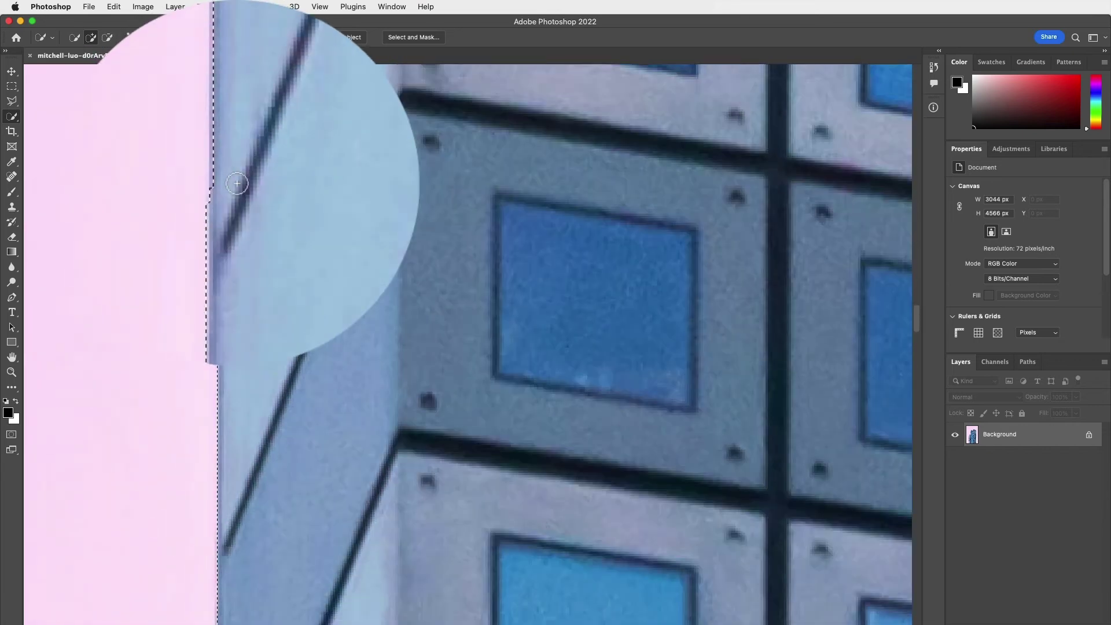
scroll(237, 183, "up", 10)
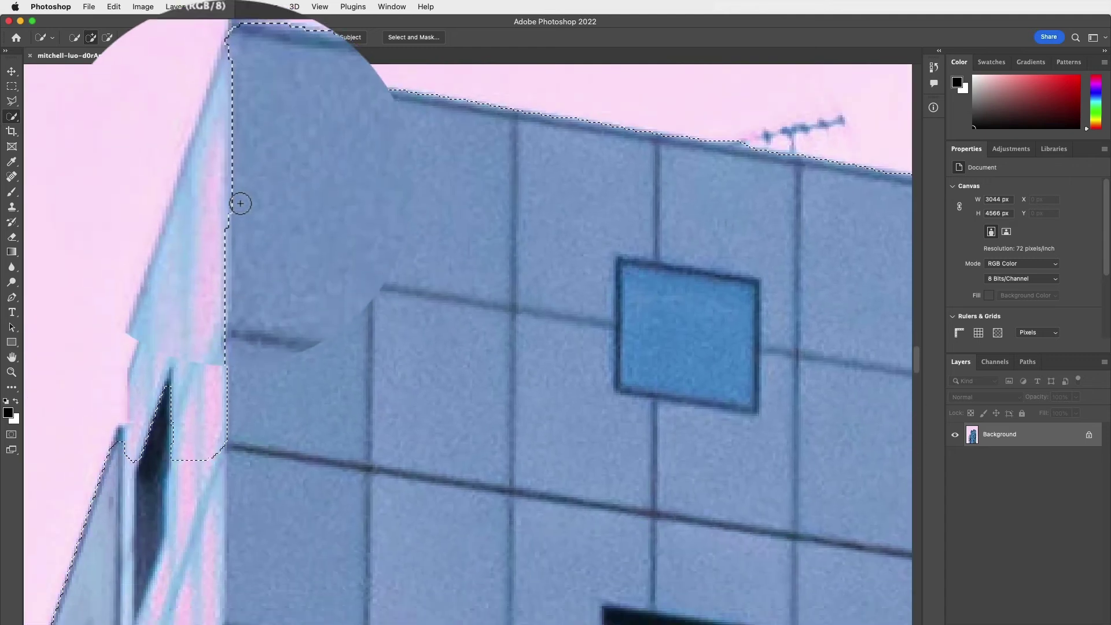
scroll(240, 204, "up", 4)
left_click(240, 186)
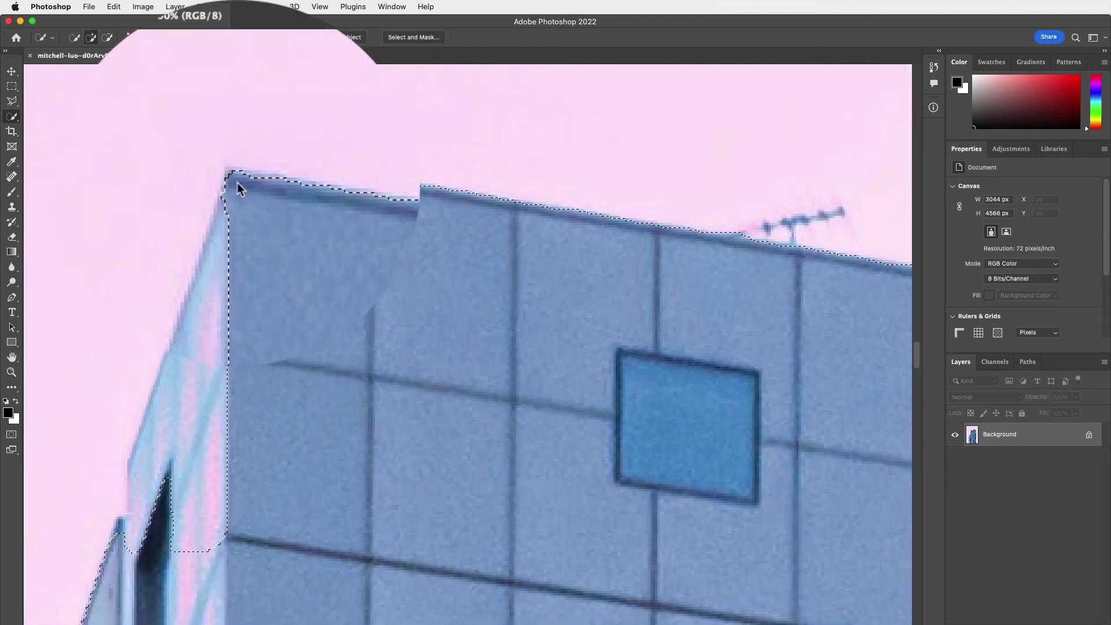
left_click_drag(231, 179, 222, 342)
left_click_drag(228, 185, 230, 178)
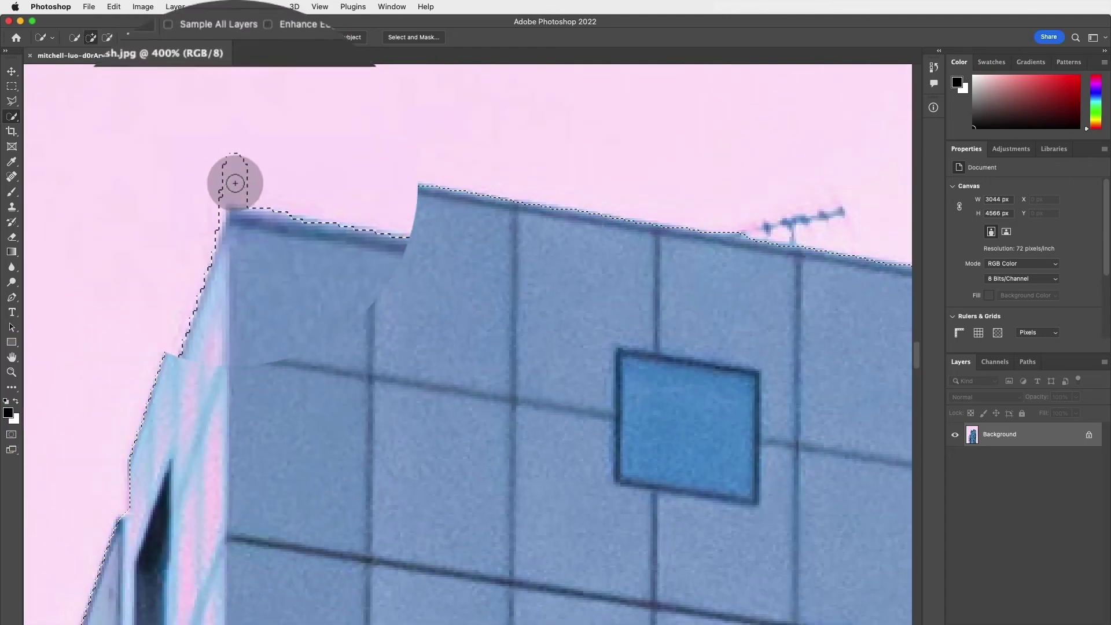
Deselect the towers and switch to the Object Selection tool with the whole photo in view
key("super+minus")
key("super+minus")
key("super+minus")
key("super+minus")
key("super+minus")
key("super+minus")
key("super+minus")
key("super+minus")
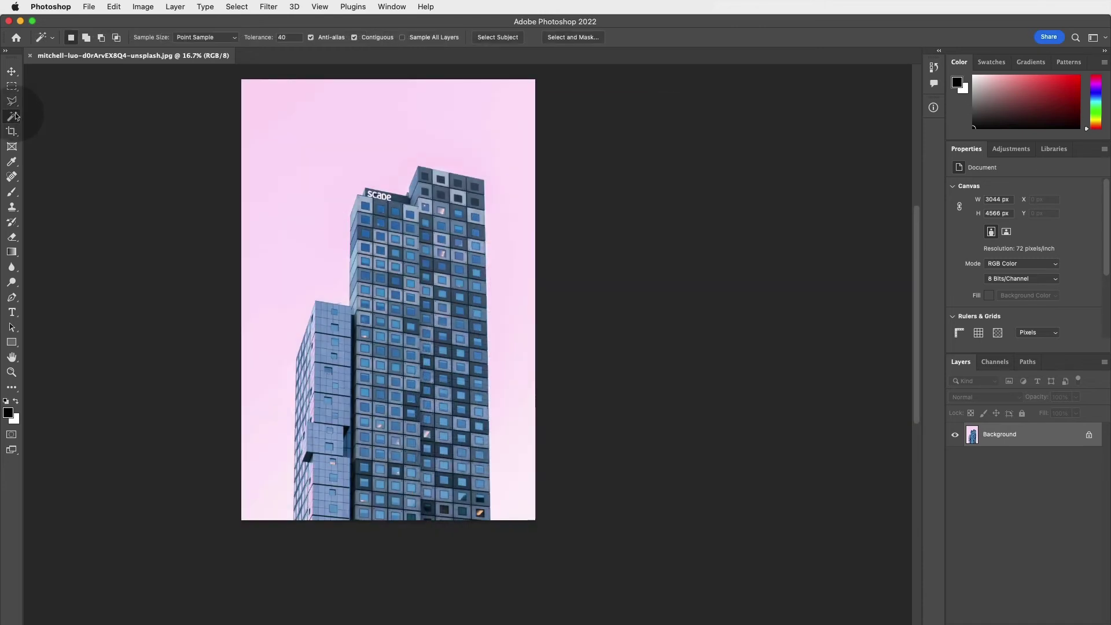
right_click(14, 115)
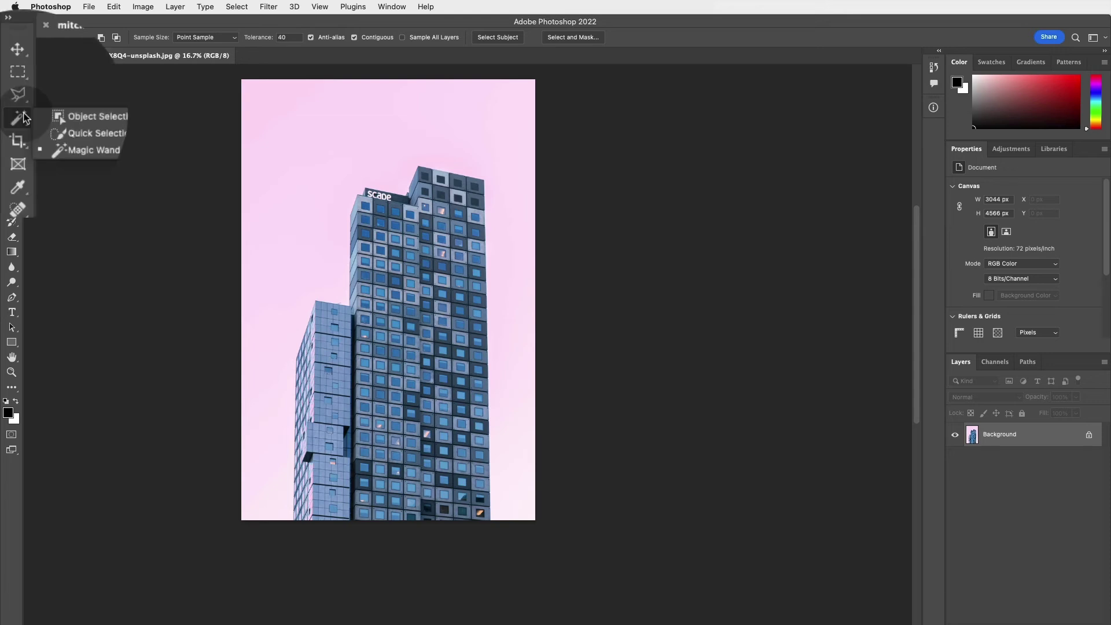
left_click(104, 116)
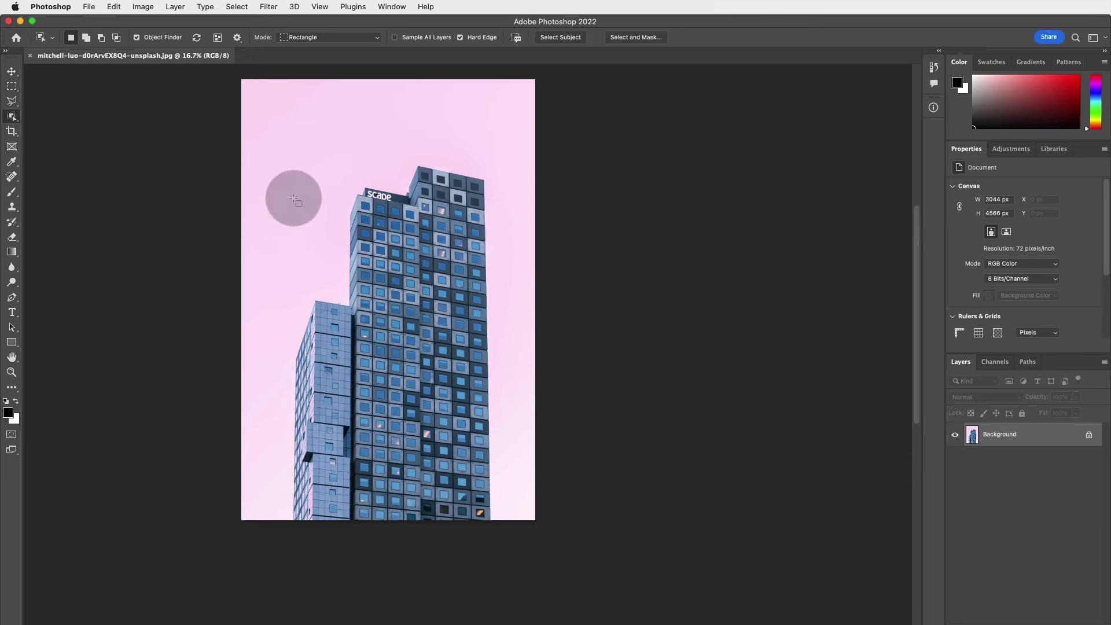
Select both towers by drawing an Object Selection rectangle around them
mouse_move(271, 150)
left_mouse_down()
mouse_move(310, 169)
mouse_move(541, 550)
mouse_move(496, 528)
left_mouse_up()
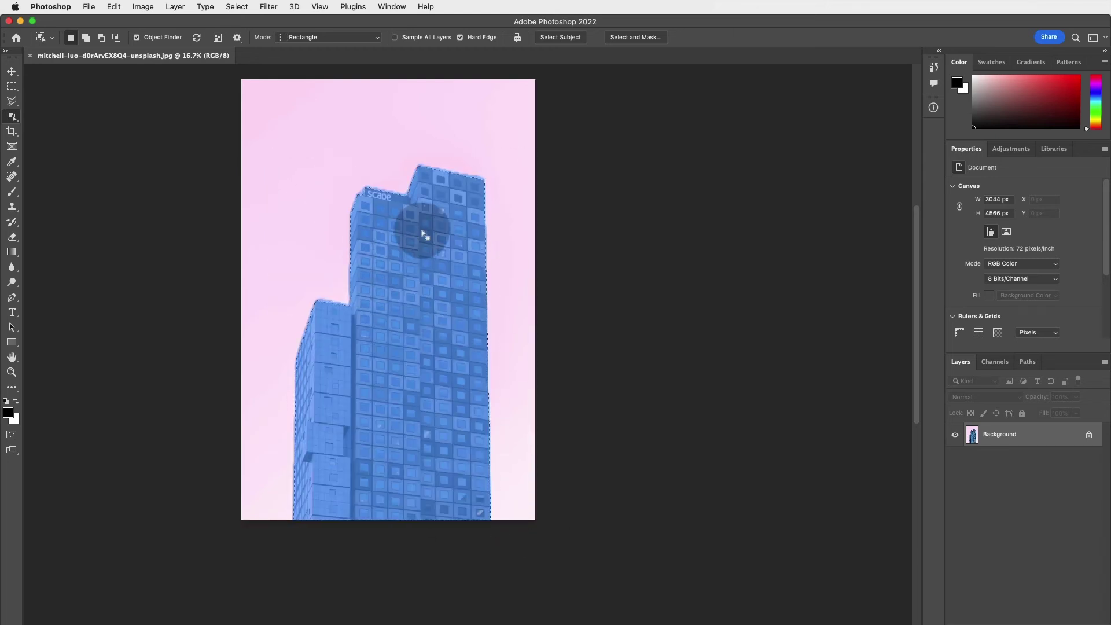
key("v")
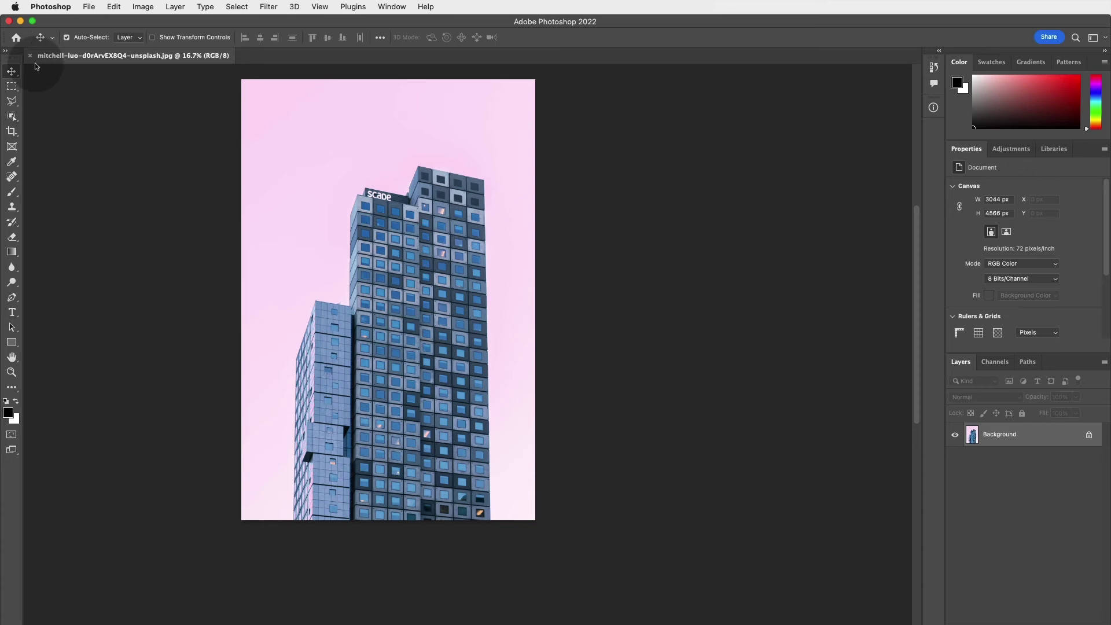
Preview and open the photo of a hand holding a metal cup from the "3. Selections & Masks" folder
left_click(91, 7)
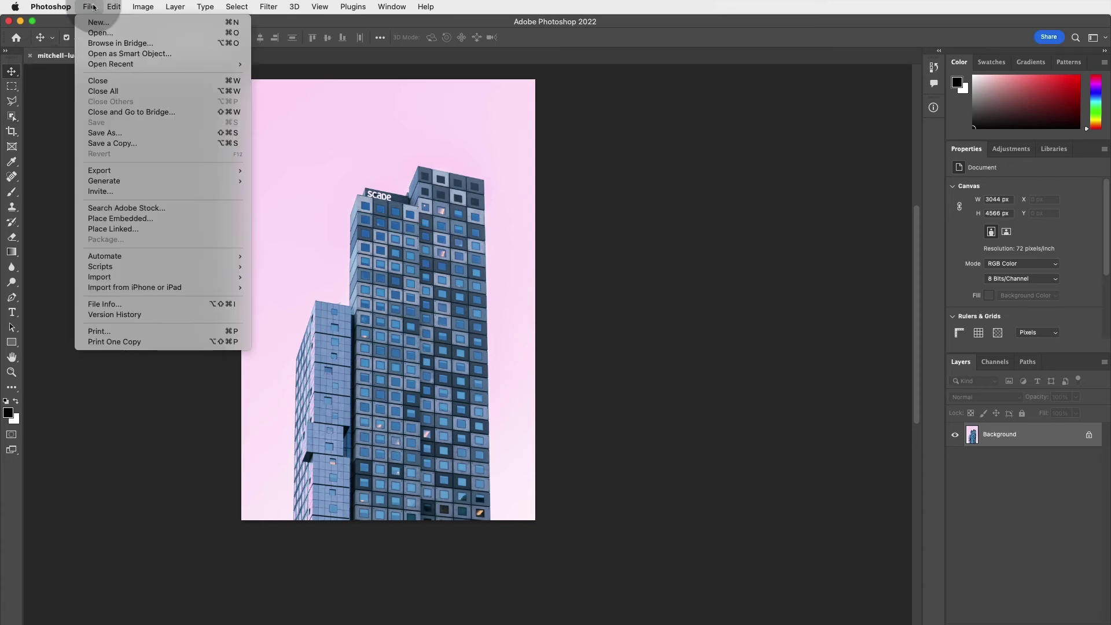
left_click(100, 33)
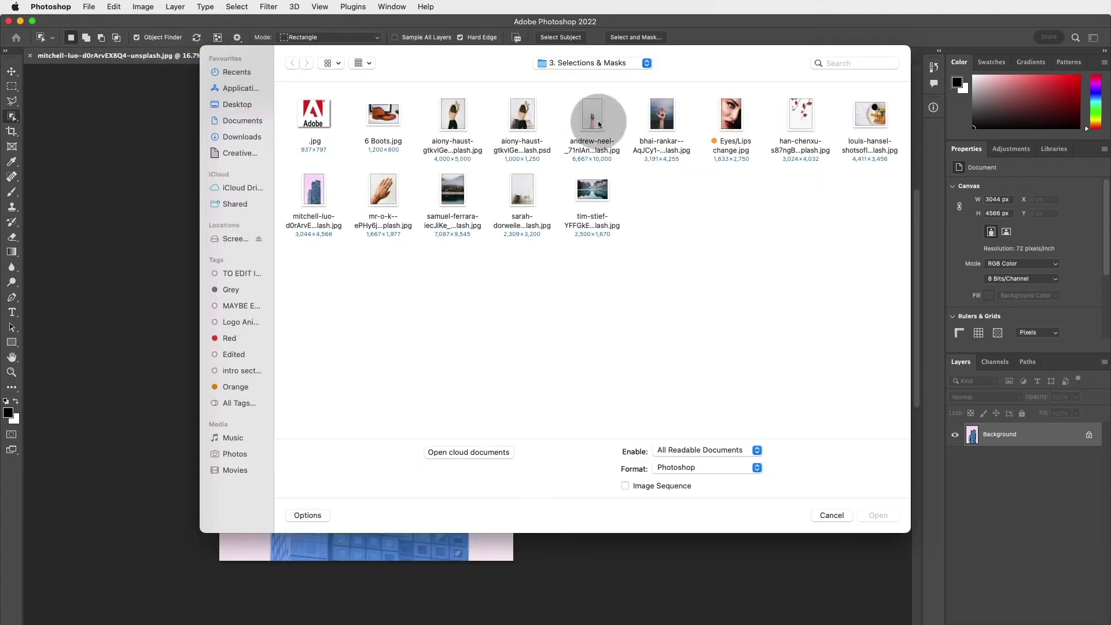
left_click(599, 120)
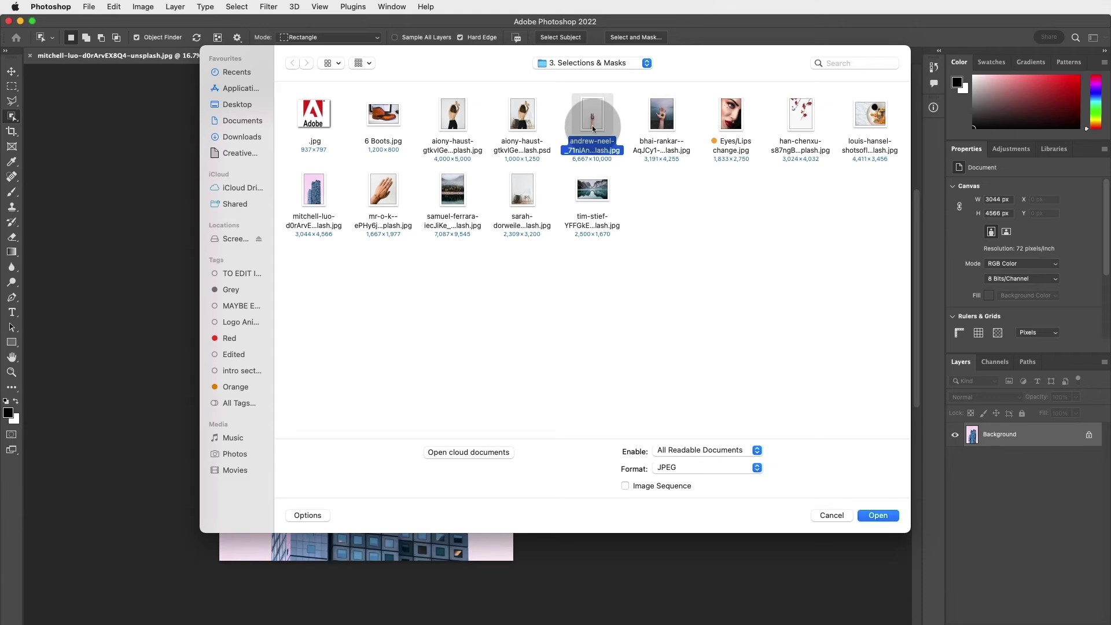
key("space")
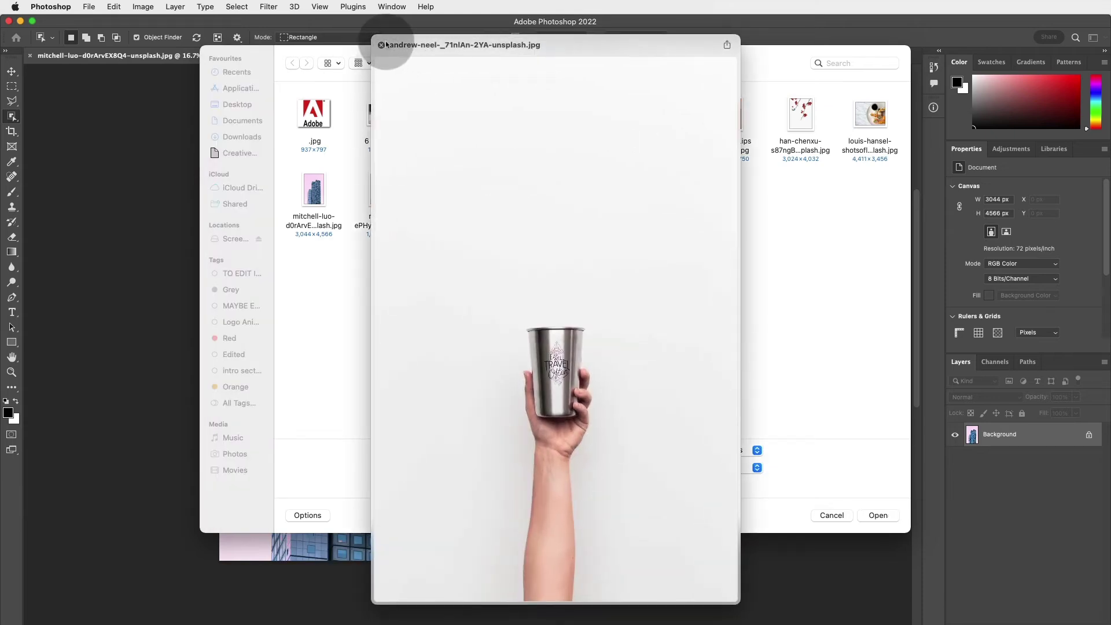
key("space")
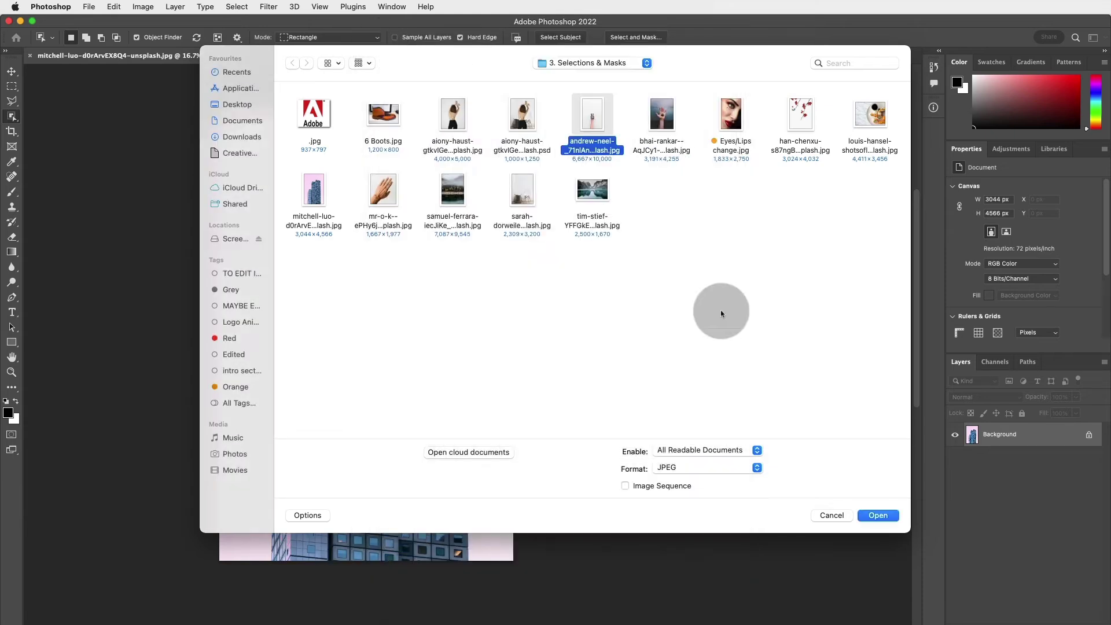
left_click(877, 516)
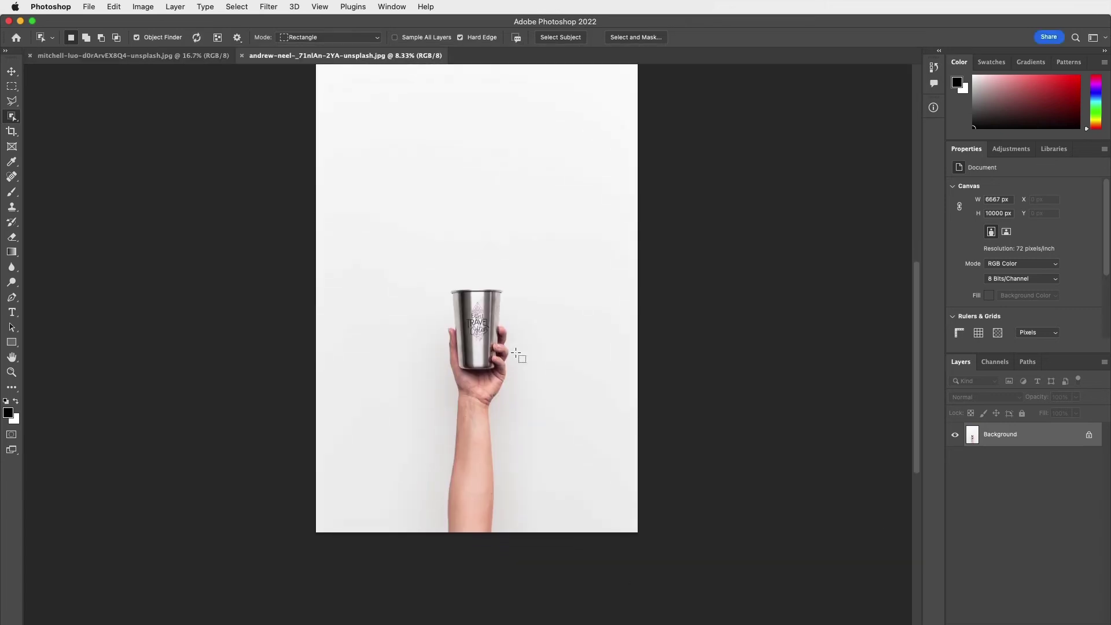
Use the Object Selection tool in Rectangle mode around the cup and arm to select the hand and forearm
key("super+plus")
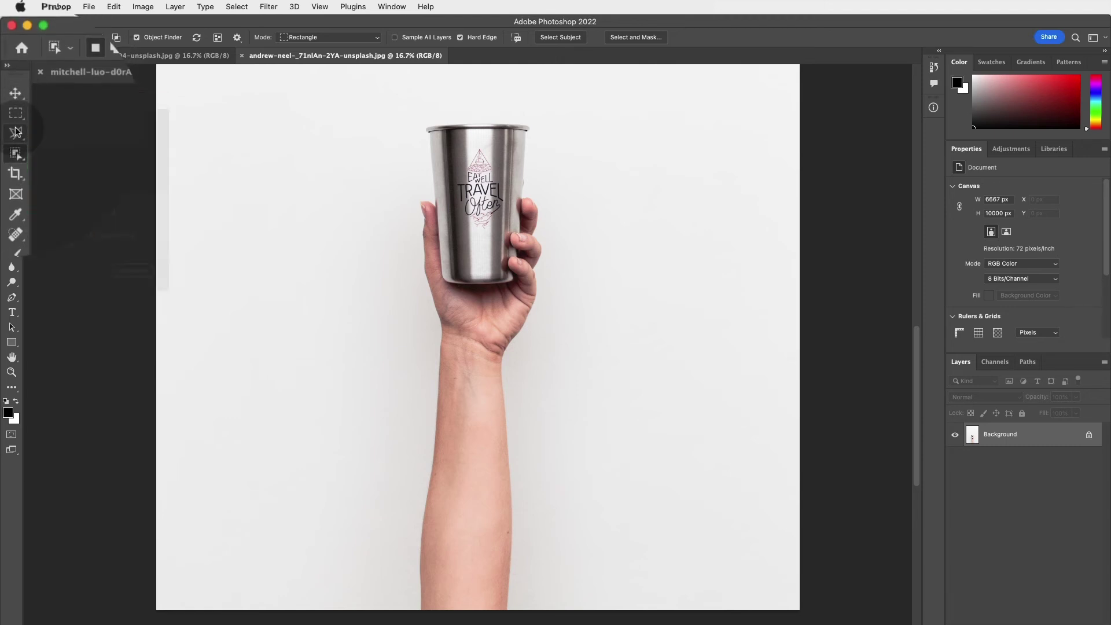
right_click(16, 132)
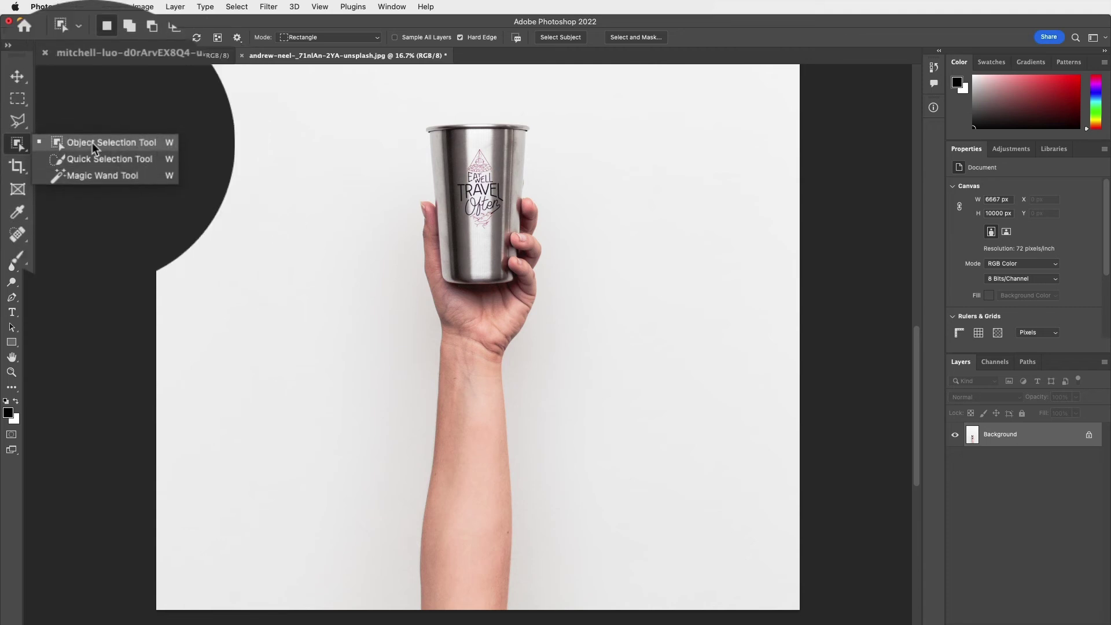
left_click(93, 117)
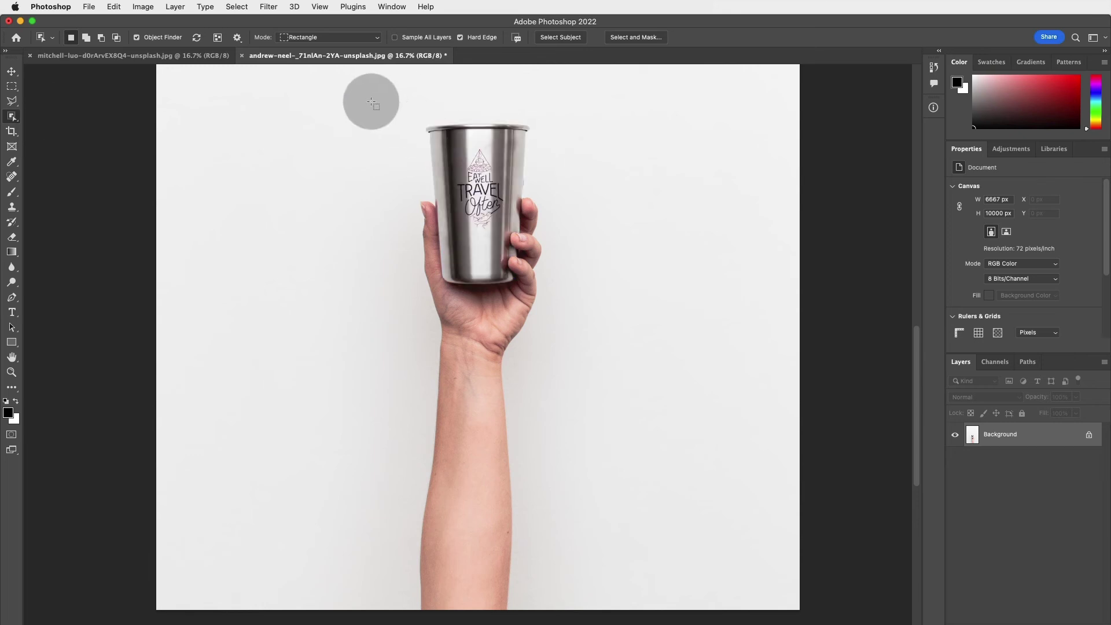
mouse_move(372, 102)
left_mouse_down()
mouse_move(574, 574)
mouse_move(583, 620)
left_mouse_up()
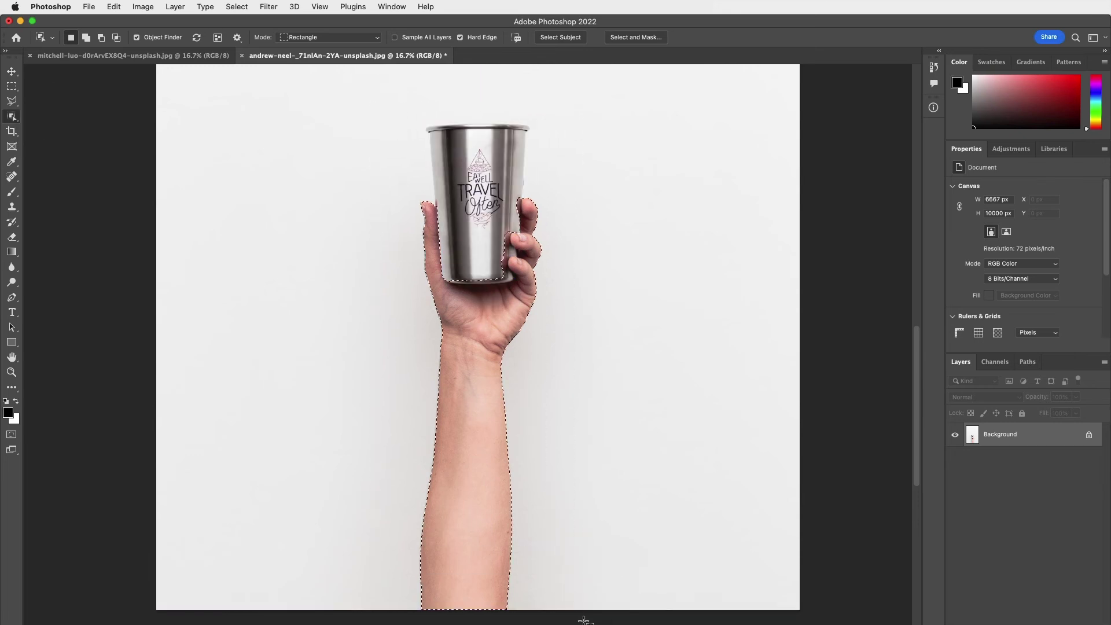
Add the metal cup to the hand and forearm selection with the Object Selection tool
left_click(514, 343)
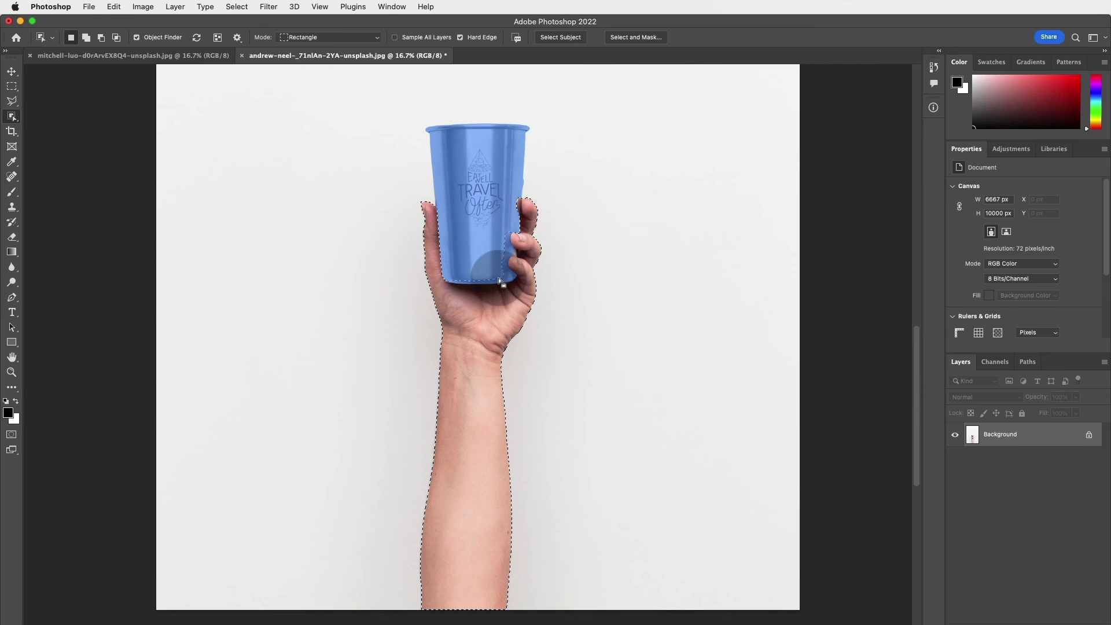
left_click(494, 212)
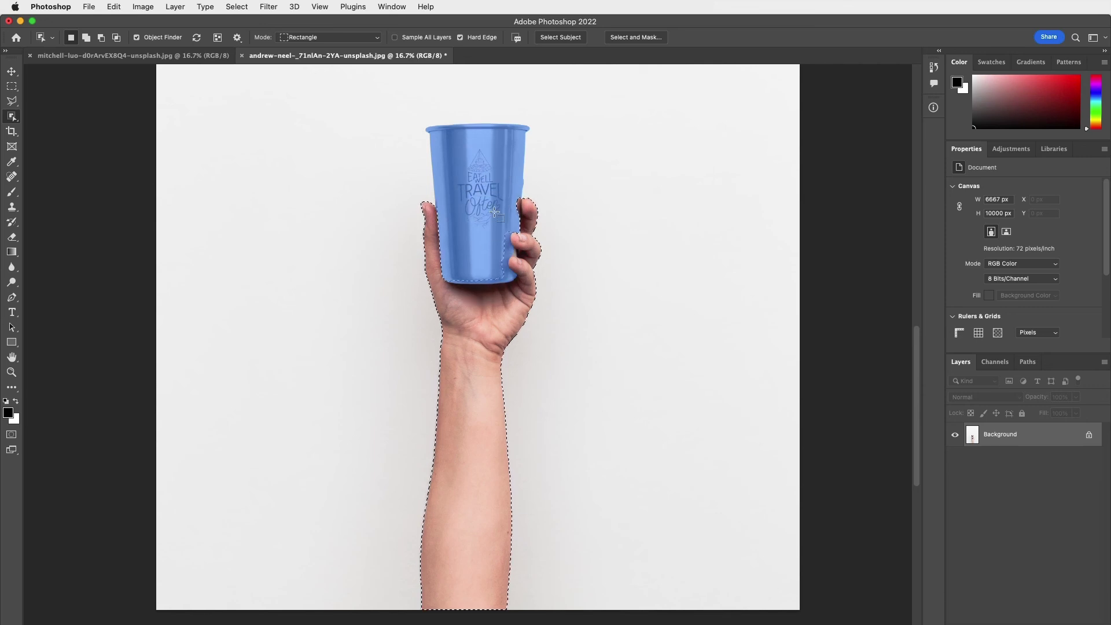
left_click(485, 204)
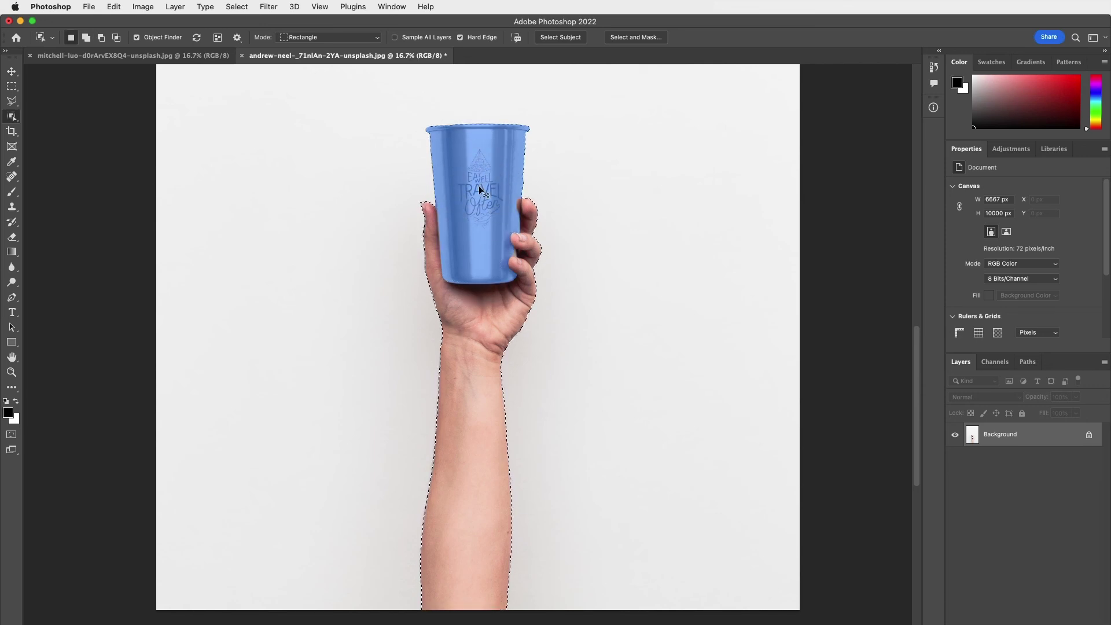
left_click(457, 144)
left_click(456, 160, "shift")
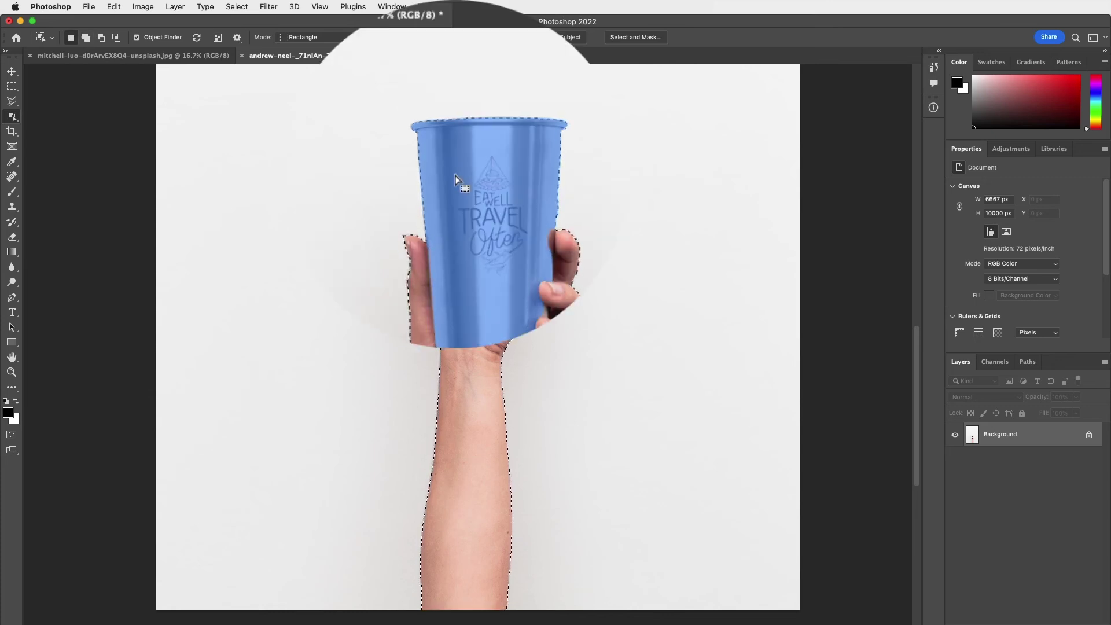
Switch to the Quick Selection tool with a 300% close-up of the cup's upper left rim
scroll(455, 168, "up", 5)
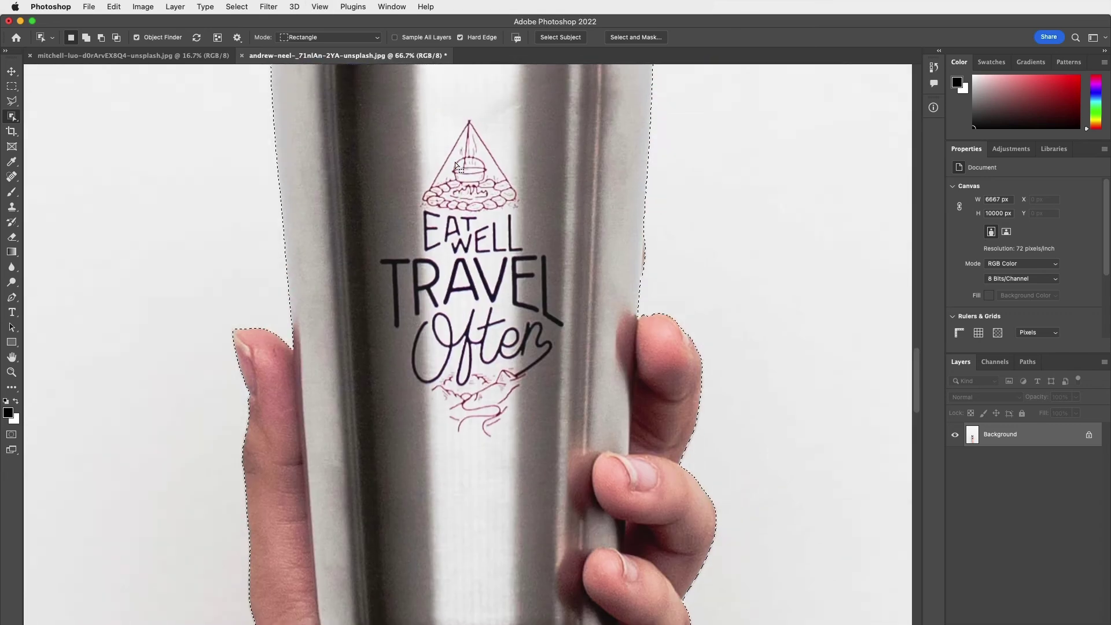
scroll(456, 166, "up", 5)
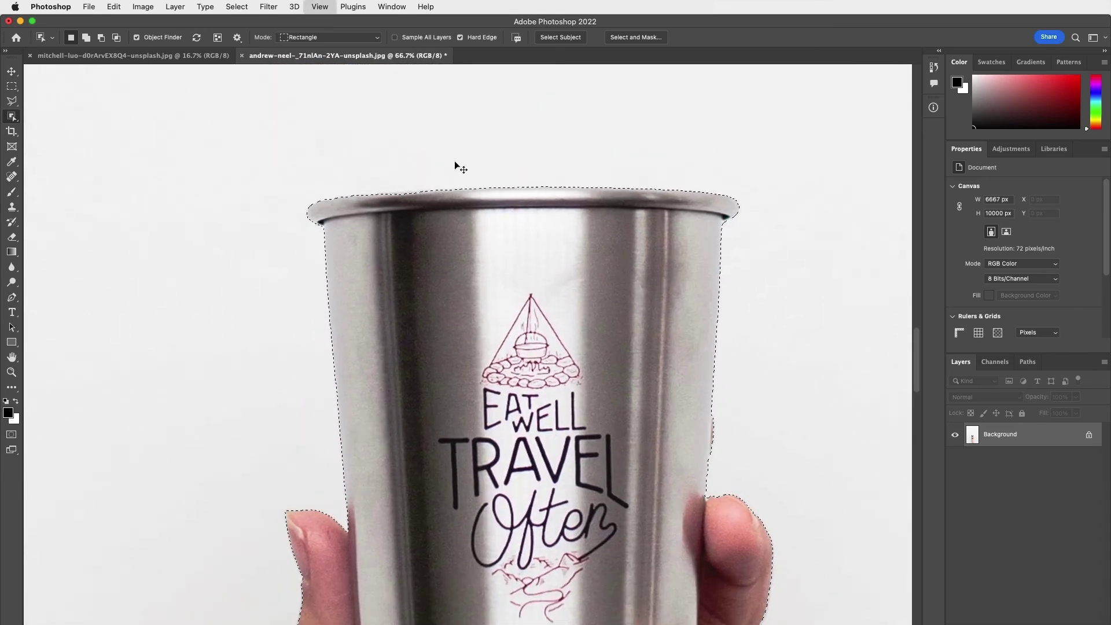
scroll(455, 162, "up", 5)
scroll(456, 164, "down", 5)
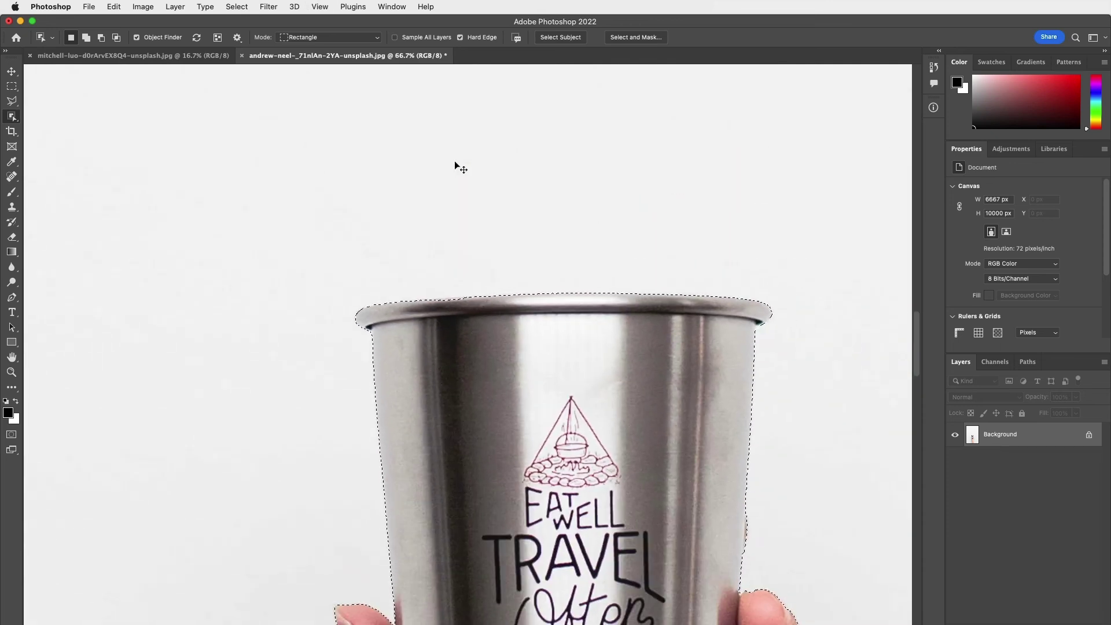
scroll(456, 165, "up", 5)
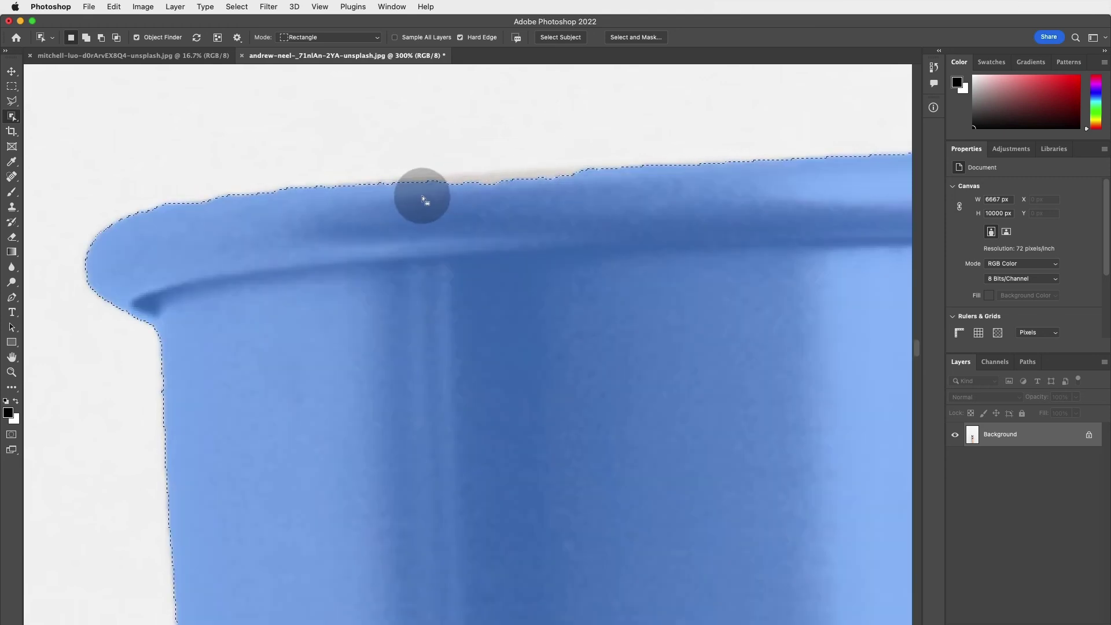
scroll(347, 227, "down", 2)
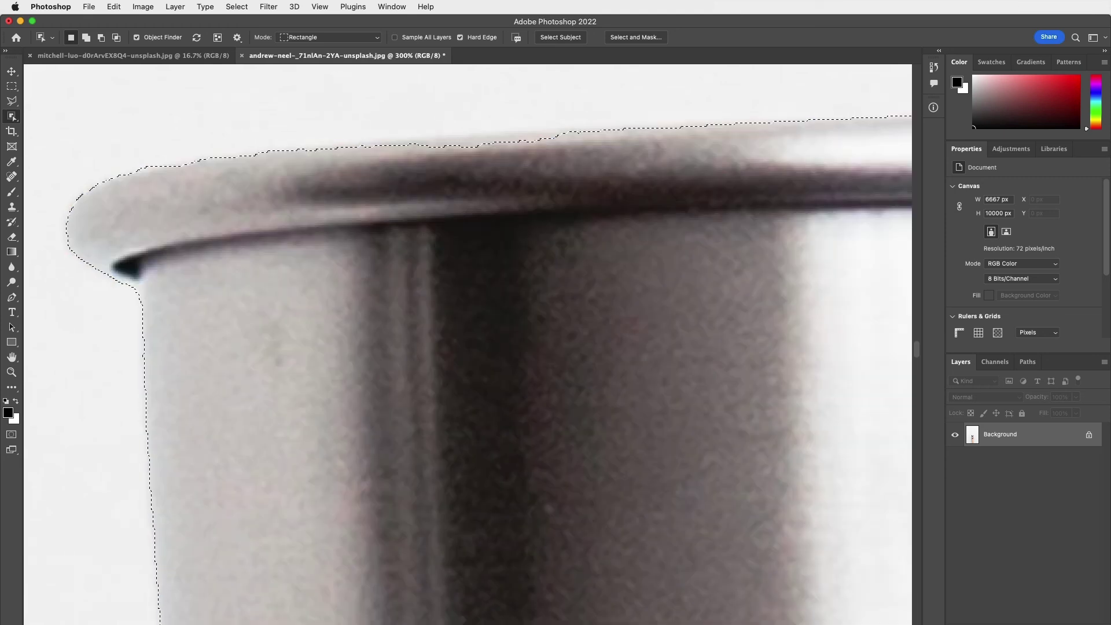
left_click(11, 115)
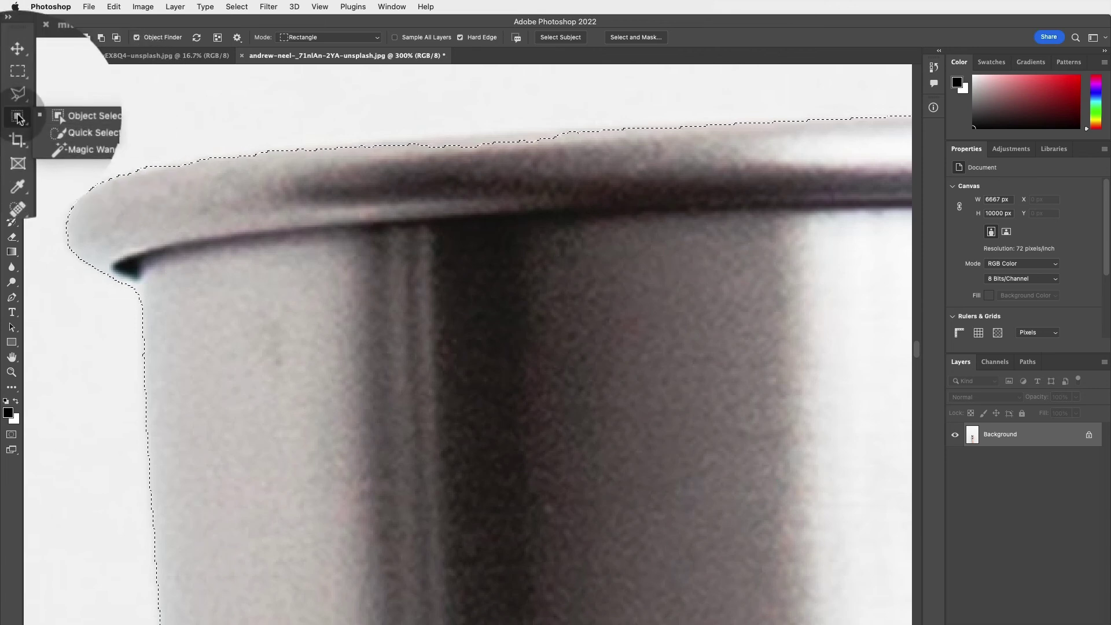
left_click(95, 128)
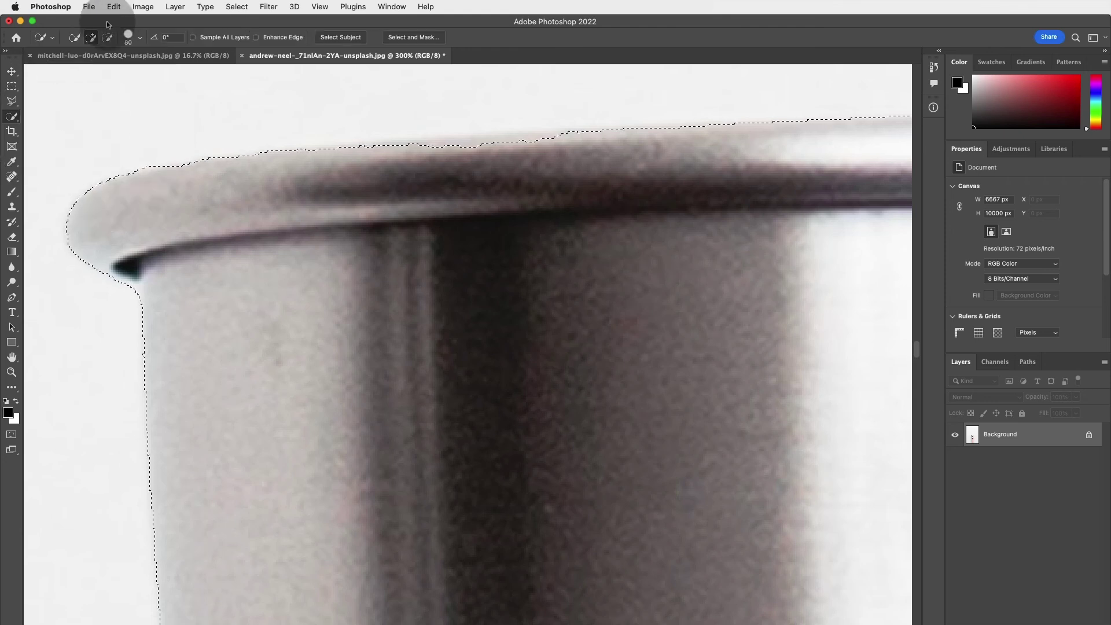
left_click(103, 55)
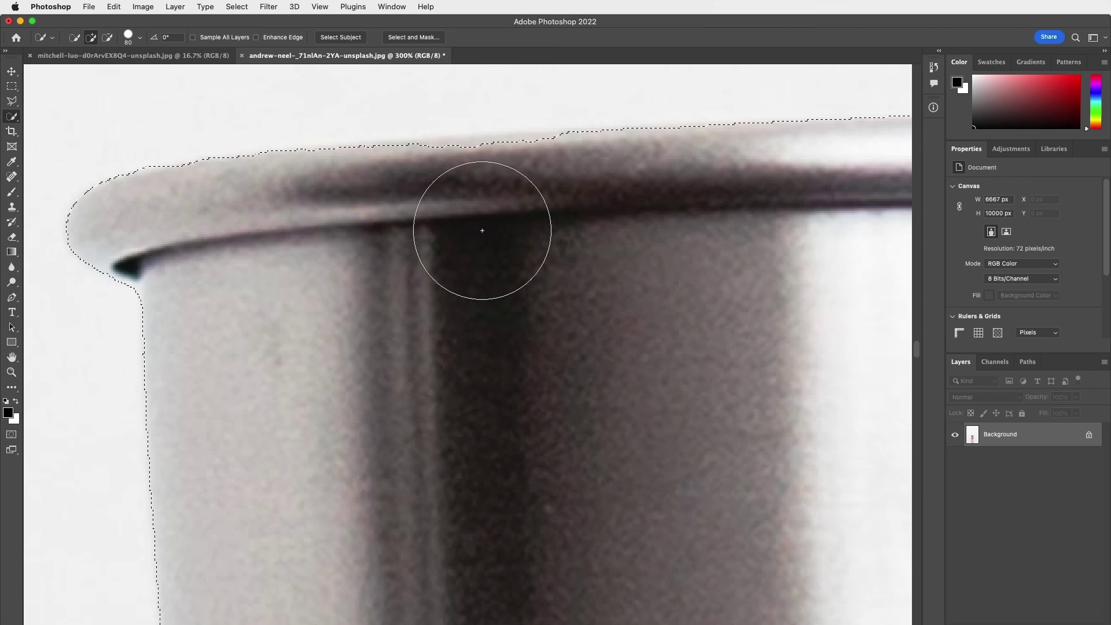
Reduce the brush to 25 px and add the missing sliver of the cup's rim to the selection
key("bracketleft")
key("bracketleft")
key("bracketleft")
key("bracketleft")
key("bracketleft")
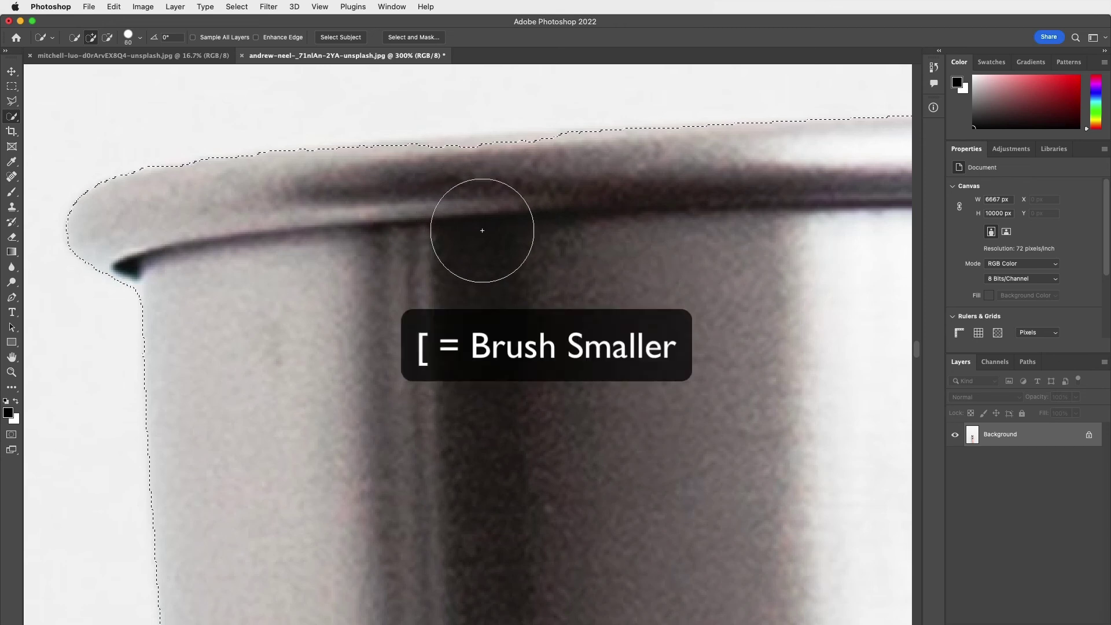
key("bracketleft")
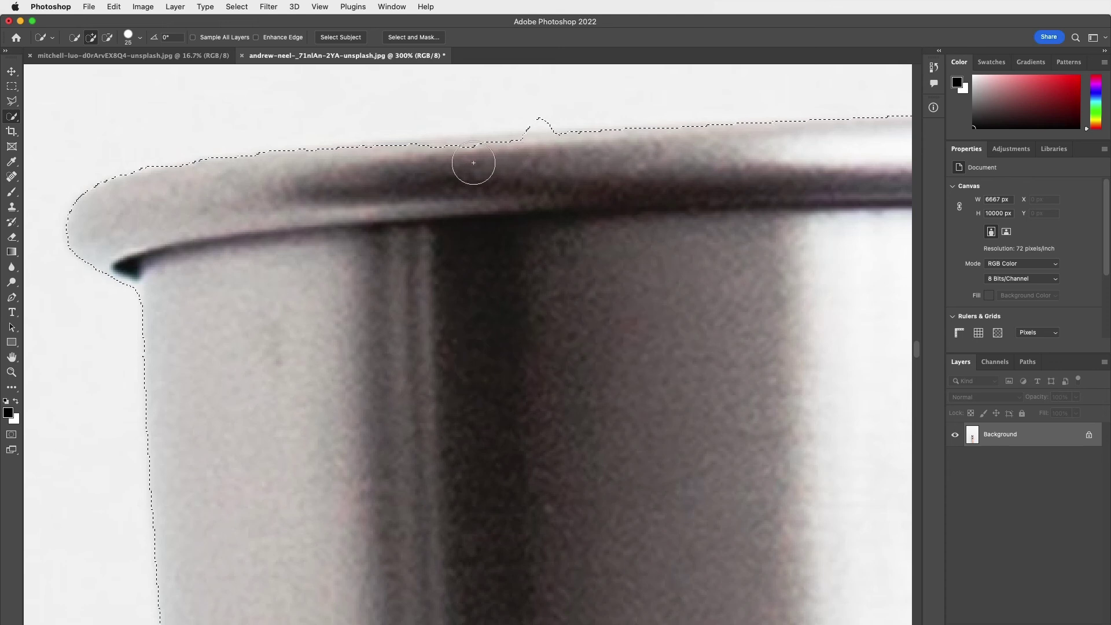
left_click(432, 167)
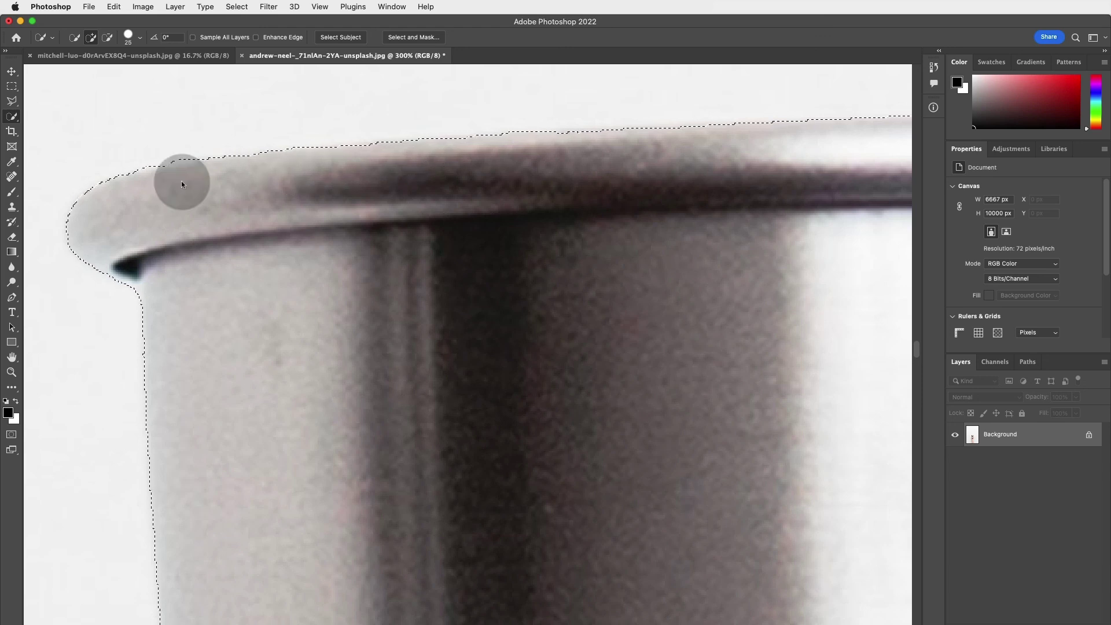
Inspect the selection outline at 300% along the cup's rim, down the right side of the hand and forearm, and back up the left side
scroll(235, 216, "right", 15)
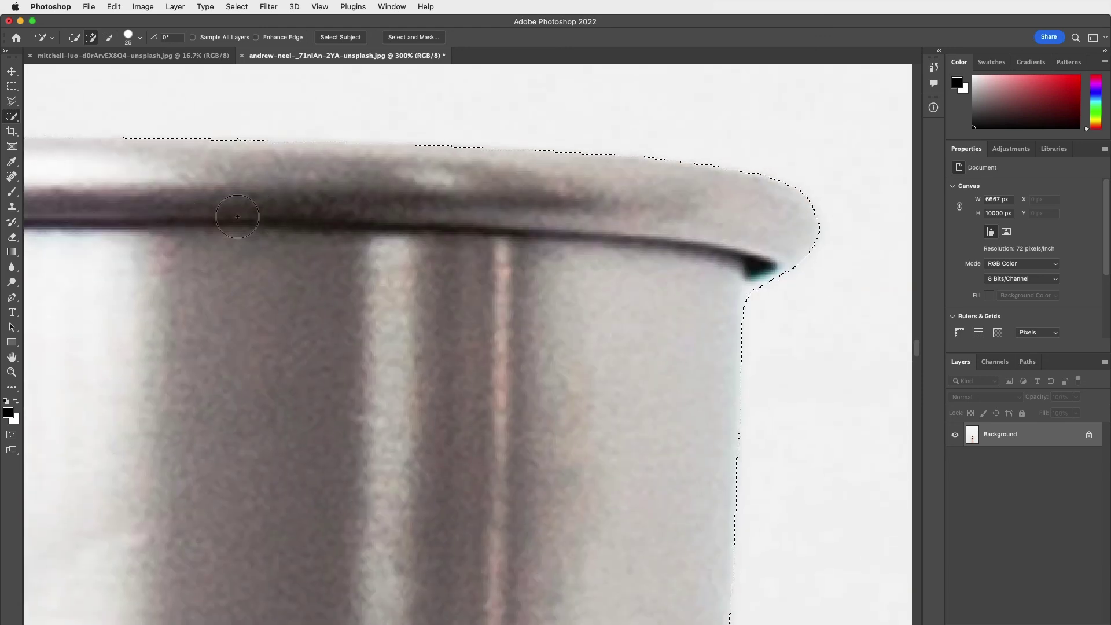
scroll(459, 168, "down", 10)
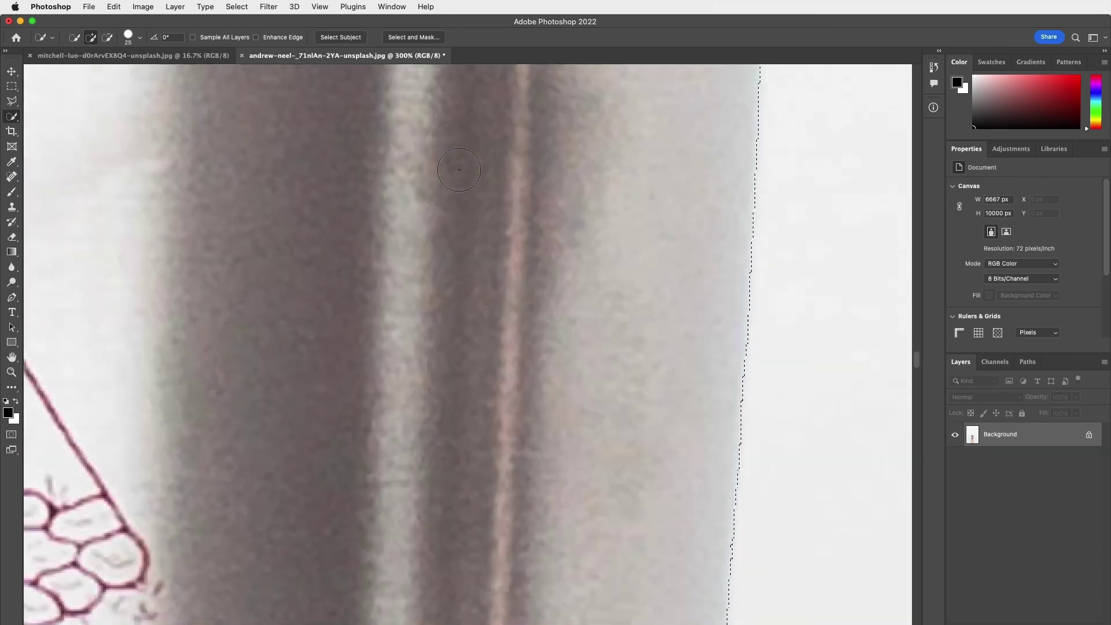
scroll(459, 169, "down", 10)
scroll(457, 171, "right", 5)
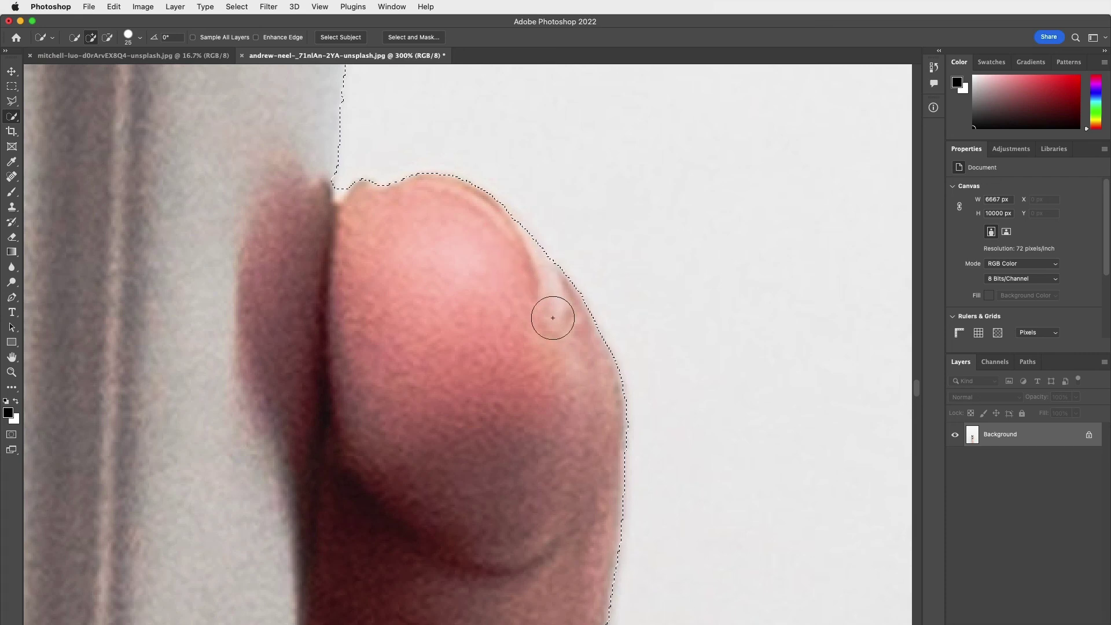
scroll(552, 318, "down", 10)
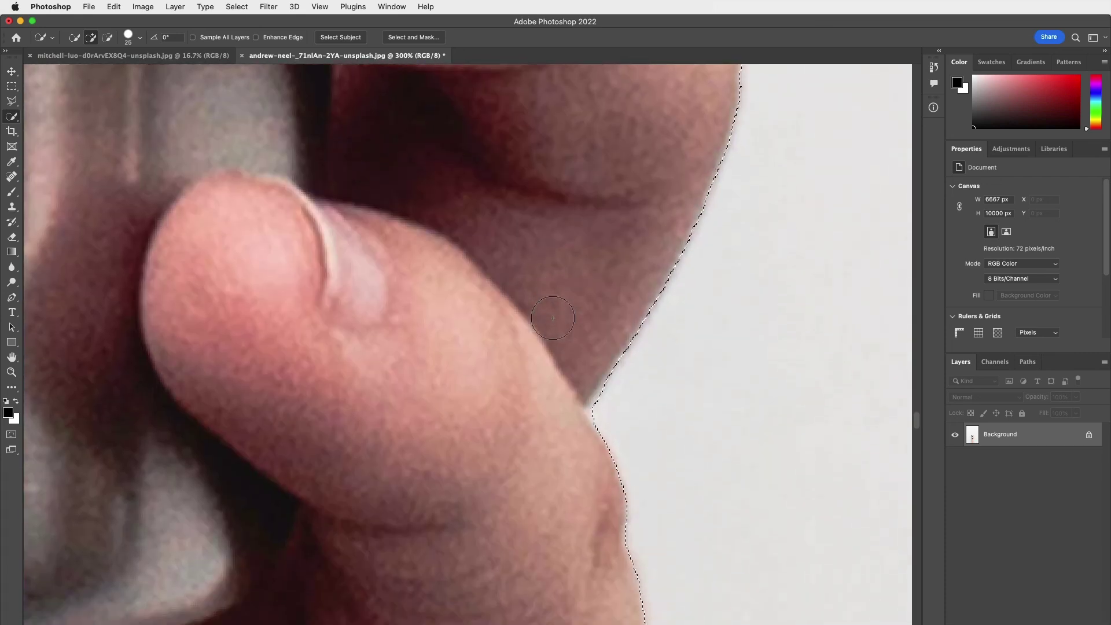
scroll(553, 317, "down", 10)
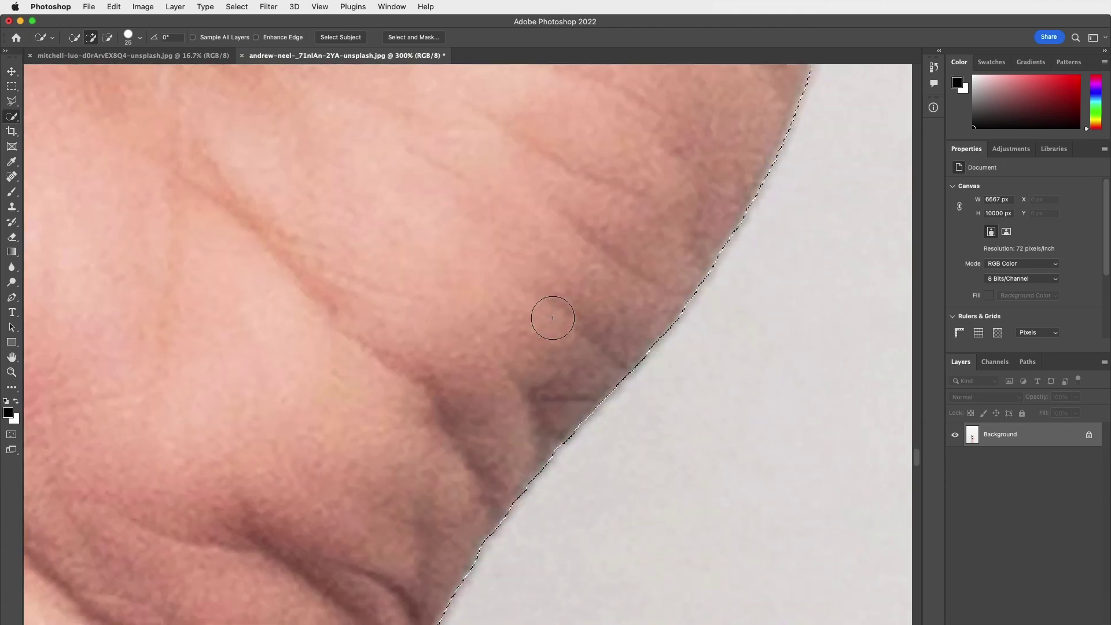
scroll(553, 318, "down", 10)
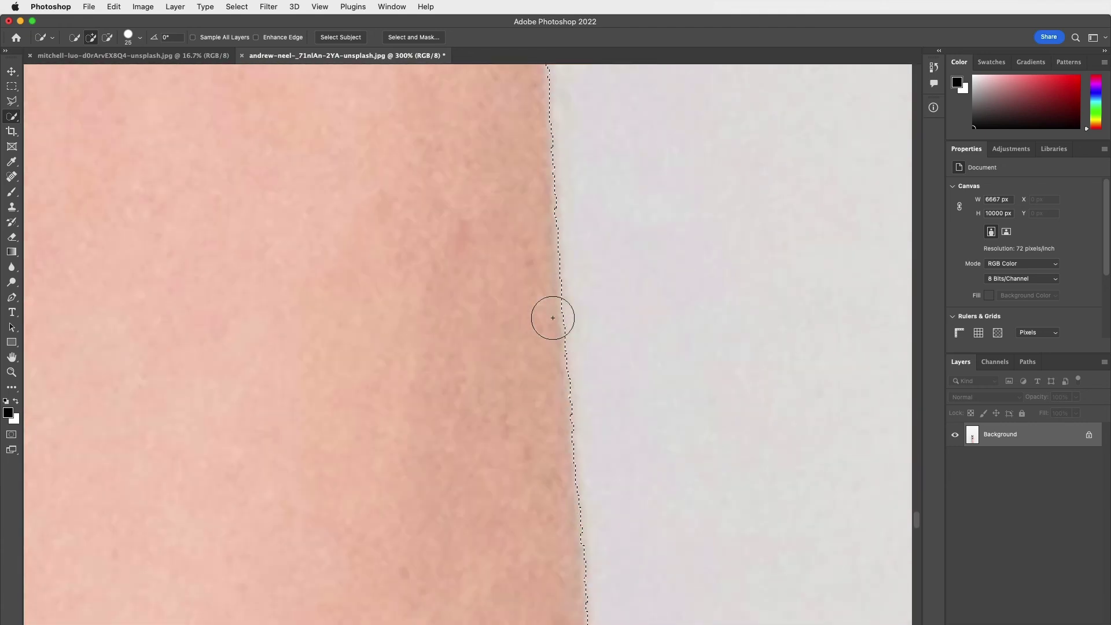
scroll(553, 317, "down", 10)
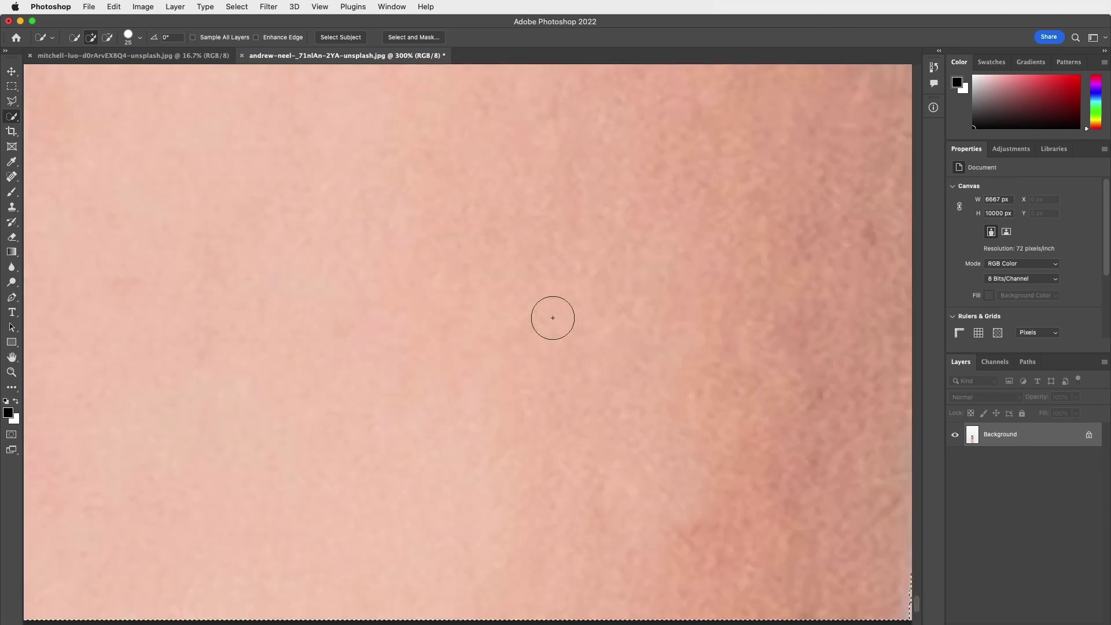
scroll(552, 317, "left", 10)
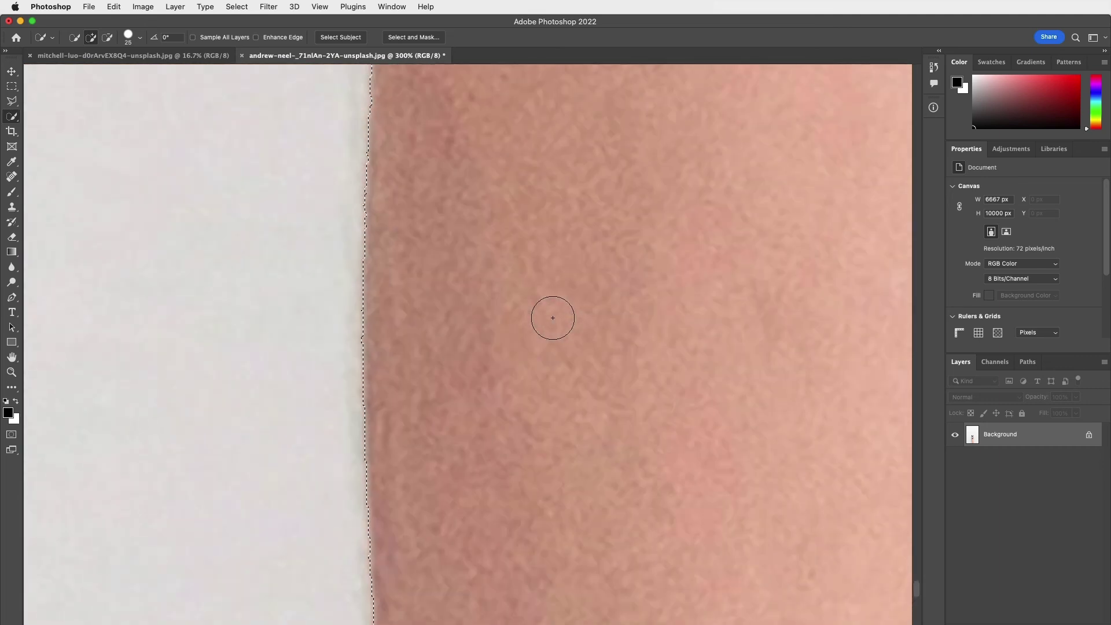
scroll(552, 318, "up", 10)
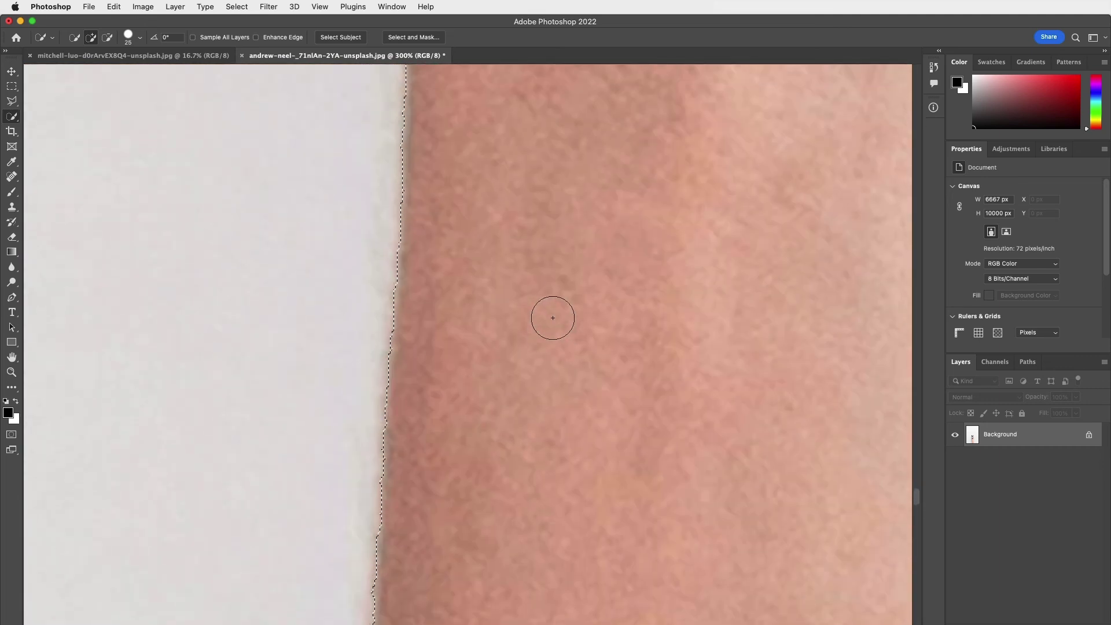
scroll(552, 317, "up", 10)
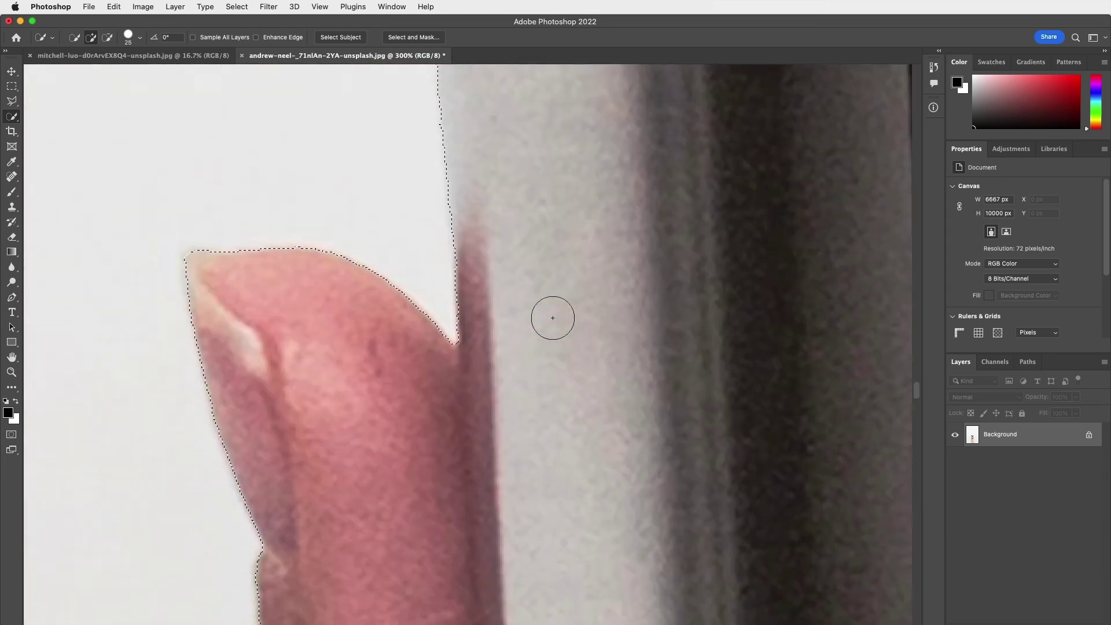
scroll(348, 303, "up", 10)
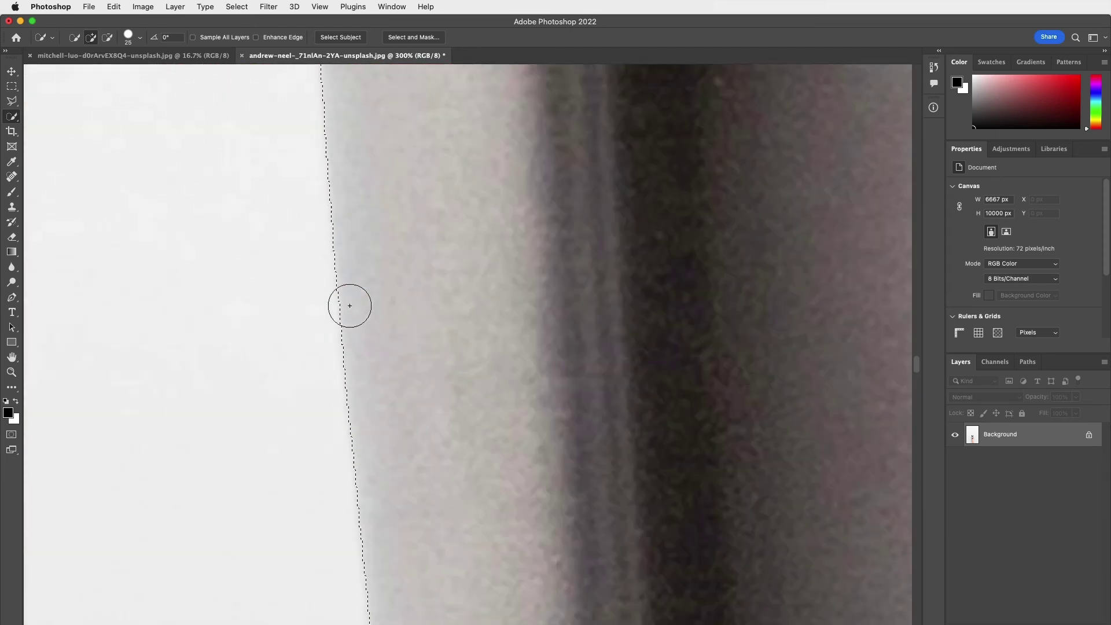
Zoom out to 16.7% and review the complete selection of the cup, hand and forearm
scroll(349, 306, "down", 5)
scroll(347, 303, "down", 2)
scroll(391, 330, "down", 5)
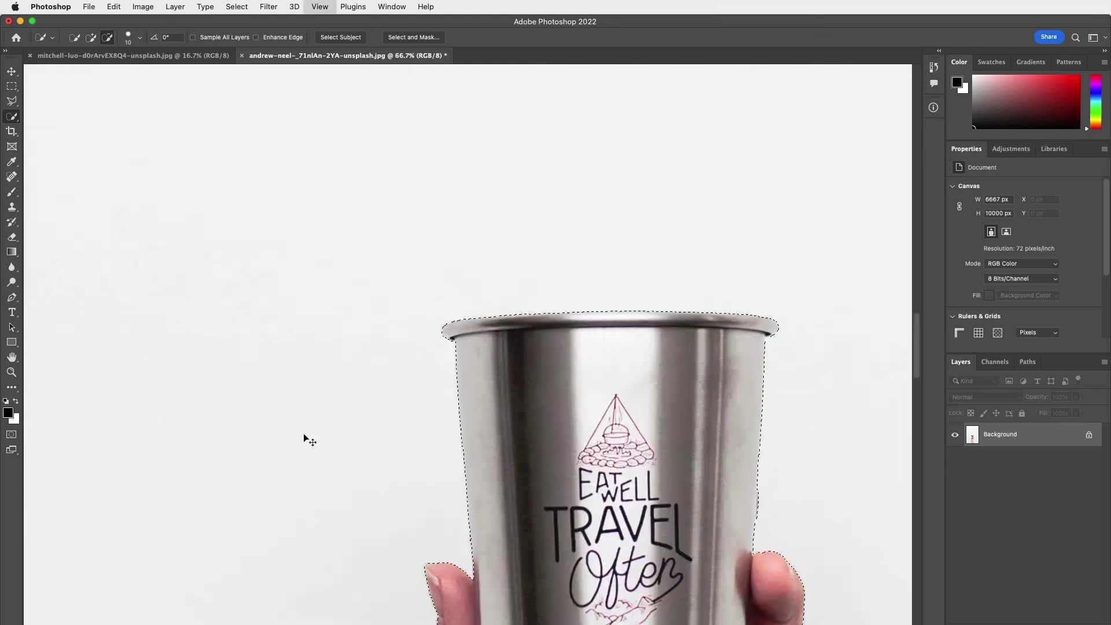
scroll(303, 436, "down", 4)
scroll(303, 434, "down", 3)
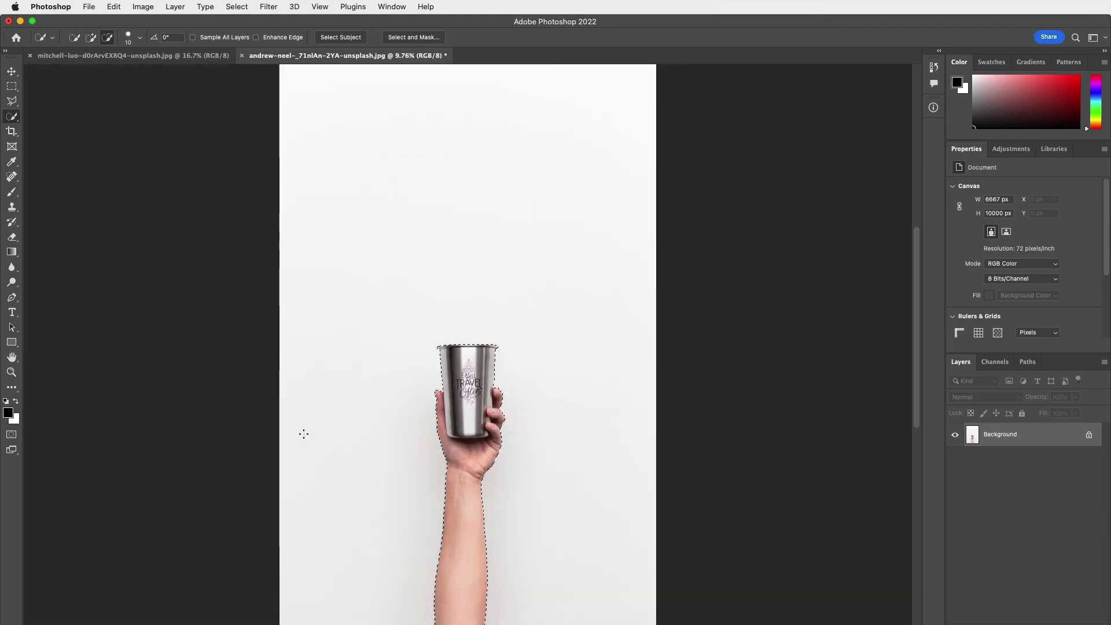
scroll(303, 434, "down", 5)
key("super+equal")
key("super+equal")
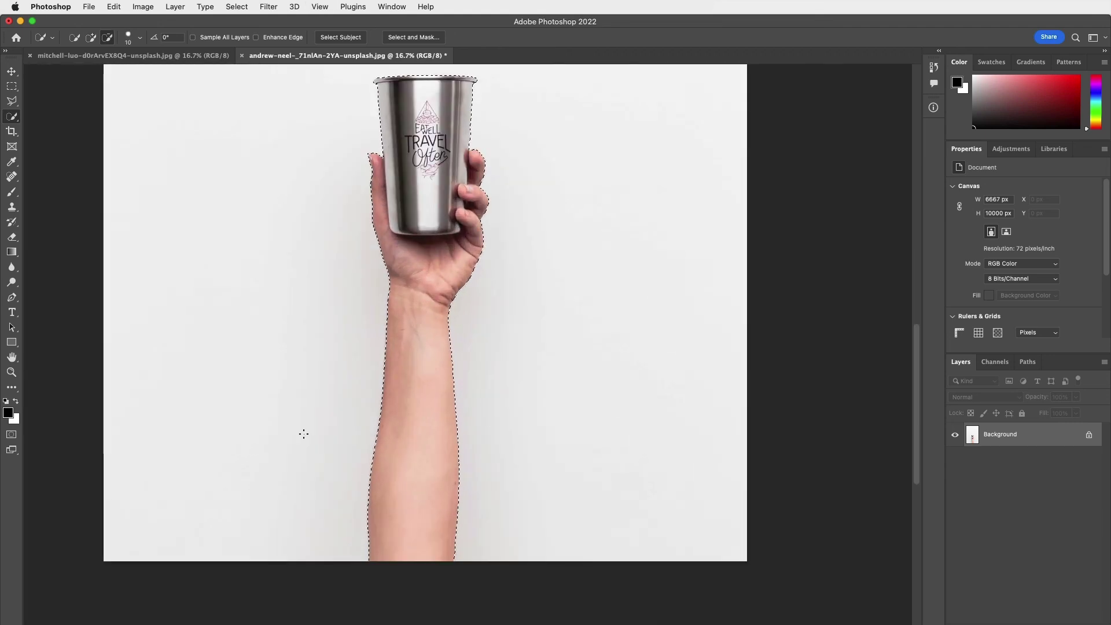
scroll(303, 434, "up", 2)
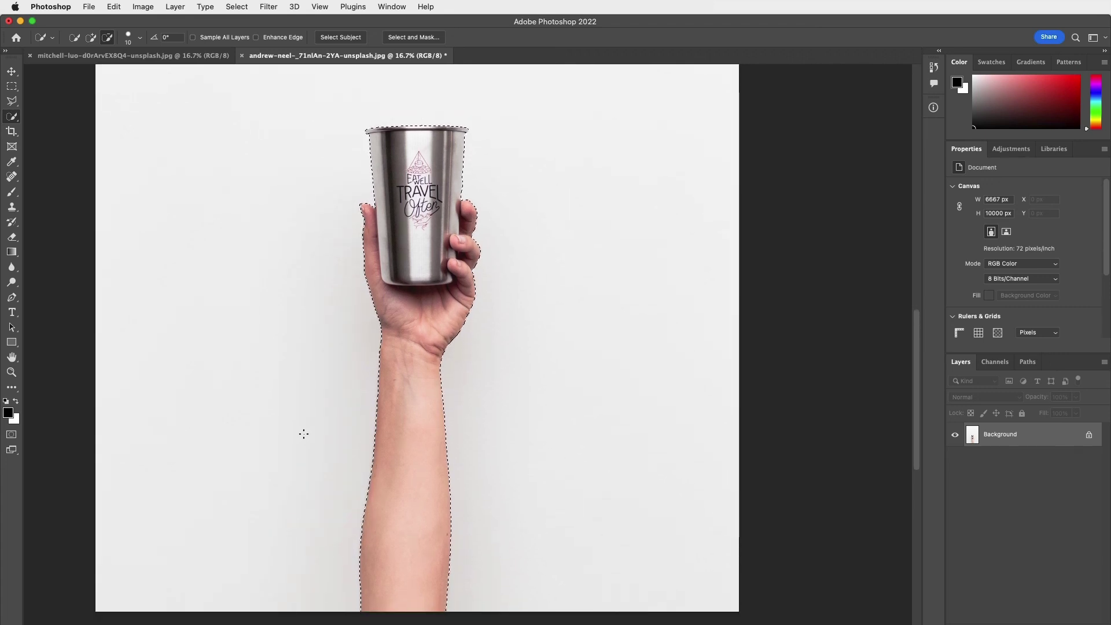
scroll(303, 434, "right", 2)
scroll(303, 434, "up", 1)
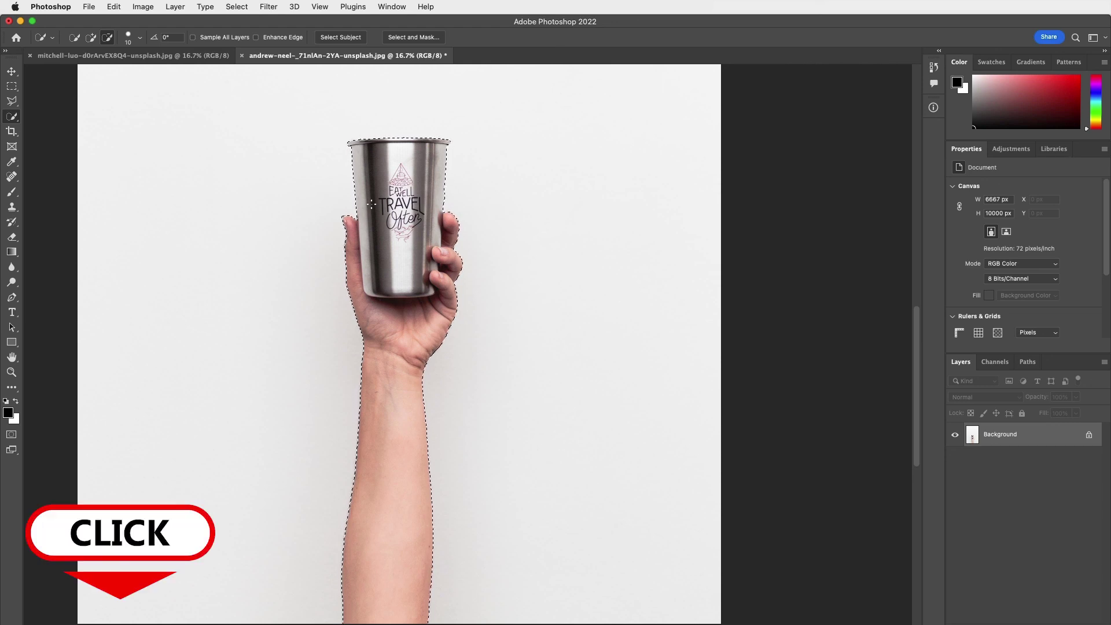
left_click(133, 56)
left_click(348, 56)
scroll(213, 185, "up", 3)
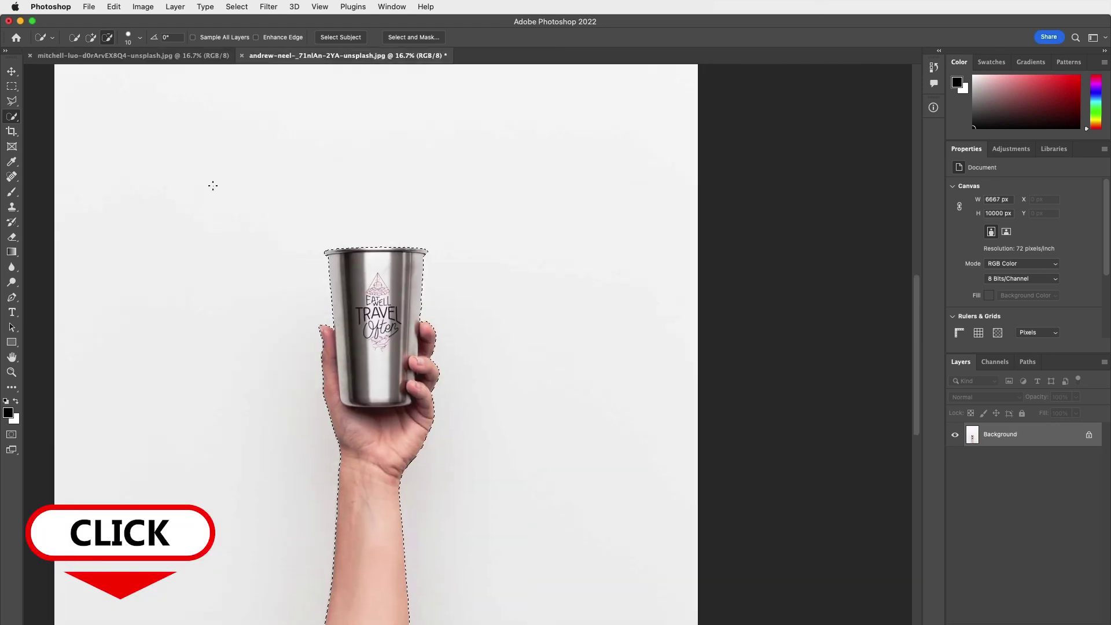